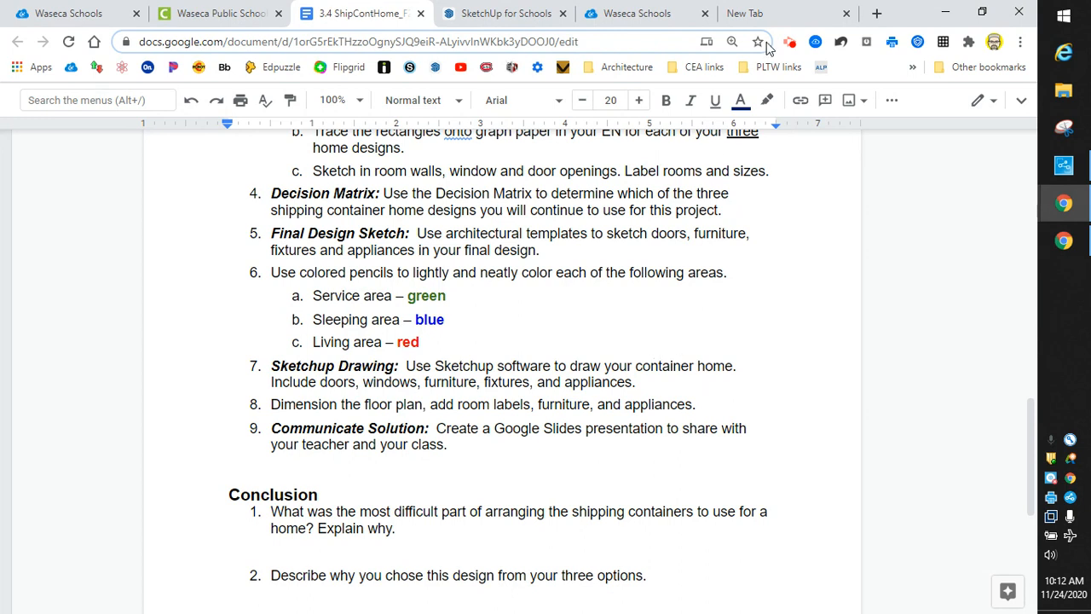
# Switch to the new browser page and launch SketchUp for Schools from the Google apps collection.
pyautogui.click(785, 16)
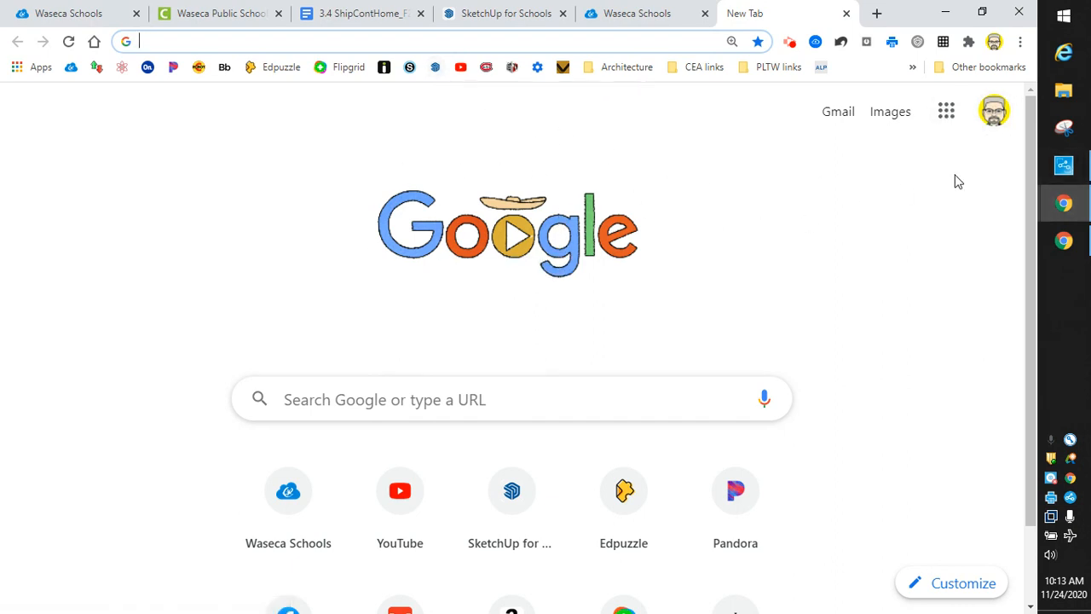
pyautogui.click(948, 114)
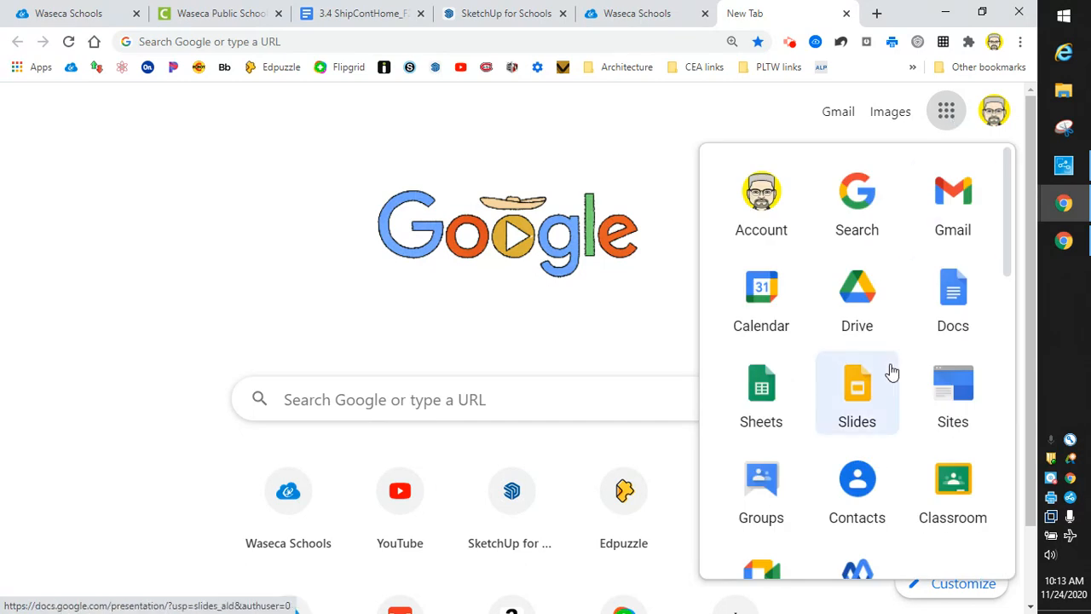
pyautogui.scroll(-2, 889, 372)
pyautogui.scroll(-6, 890, 375)
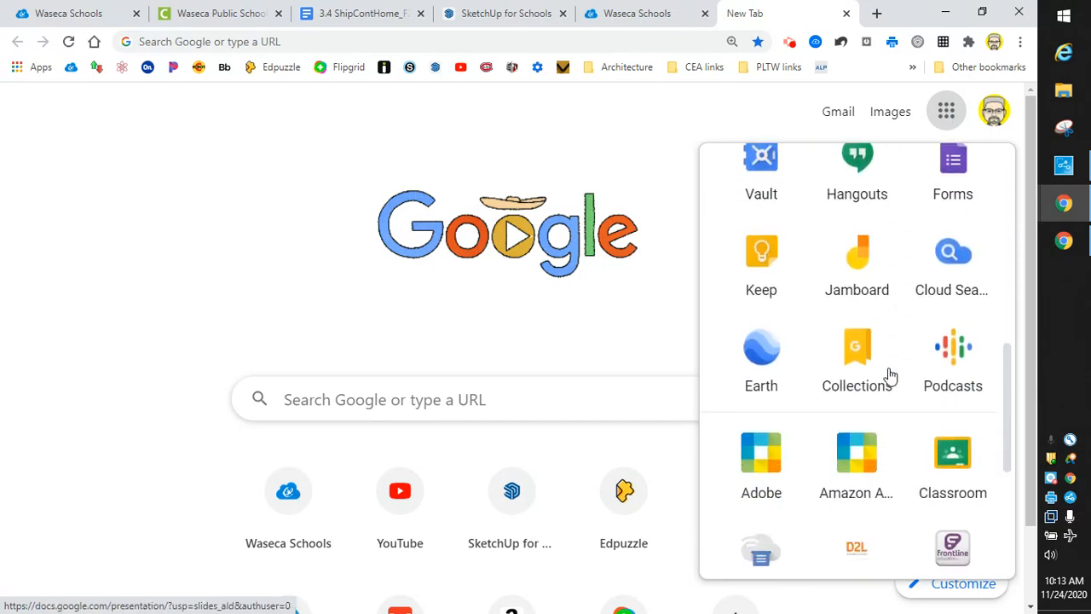
pyautogui.scroll(-3, 889, 375)
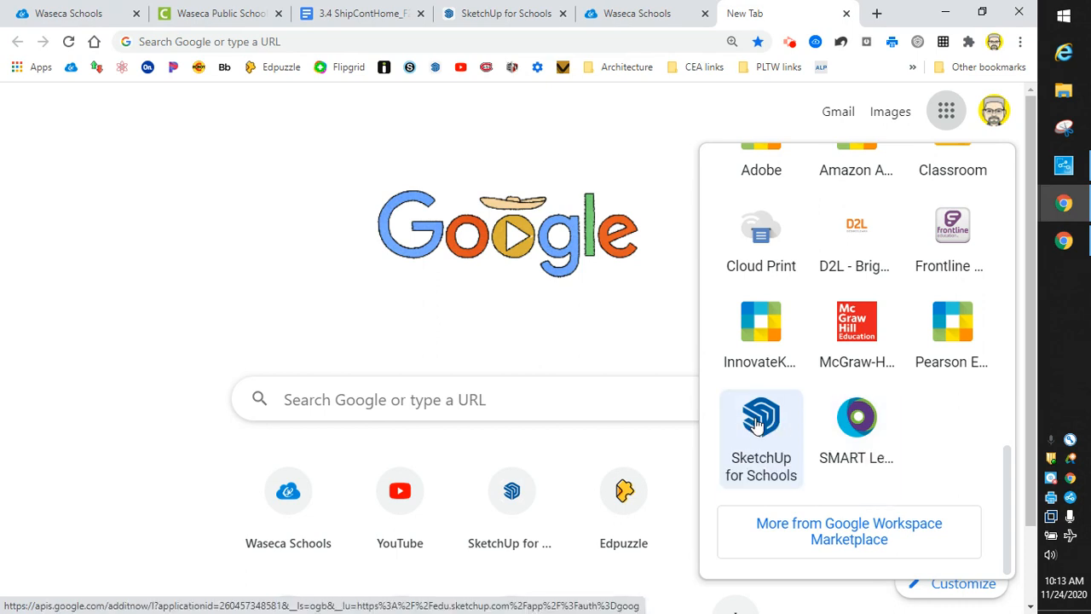
pyautogui.click(757, 424)
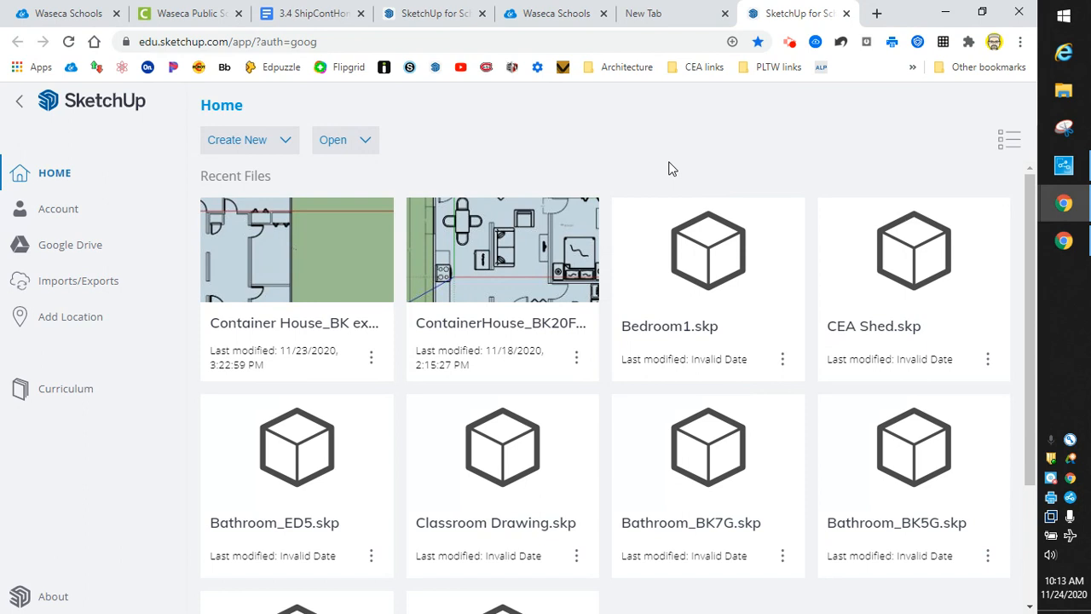
# Create a new model from Simple Template - Feet and Inches and delete the default human figure.
pyautogui.click(286, 147)
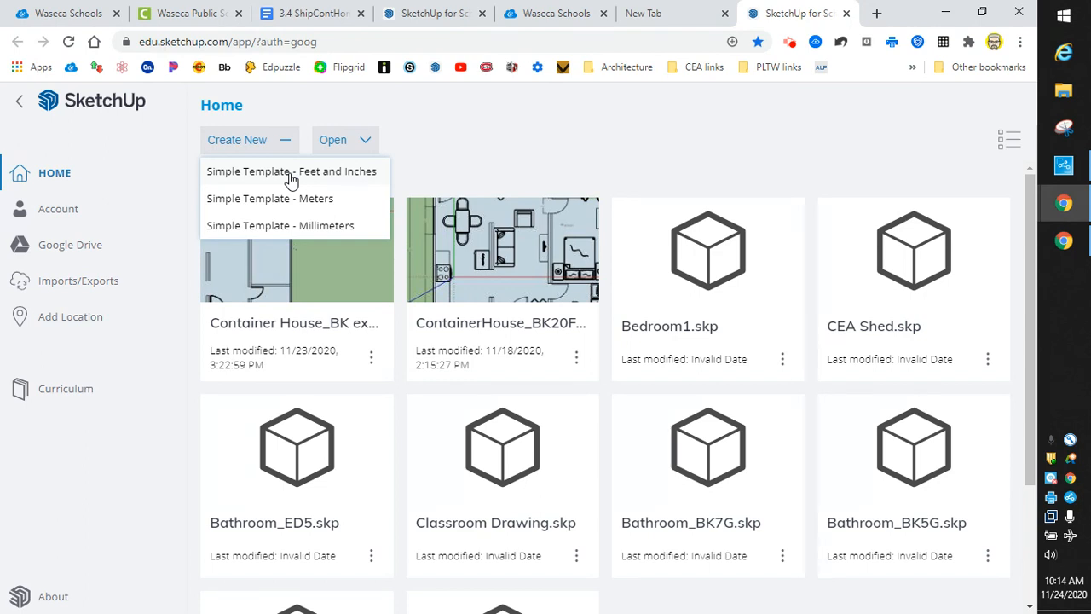
pyautogui.click(266, 173)
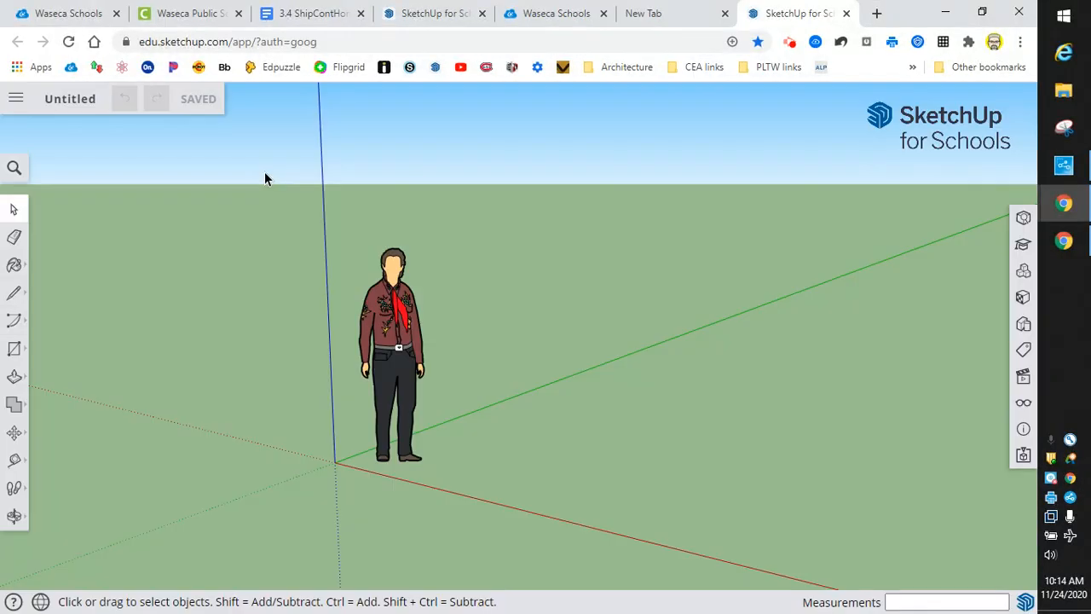
pyautogui.click(391, 331)
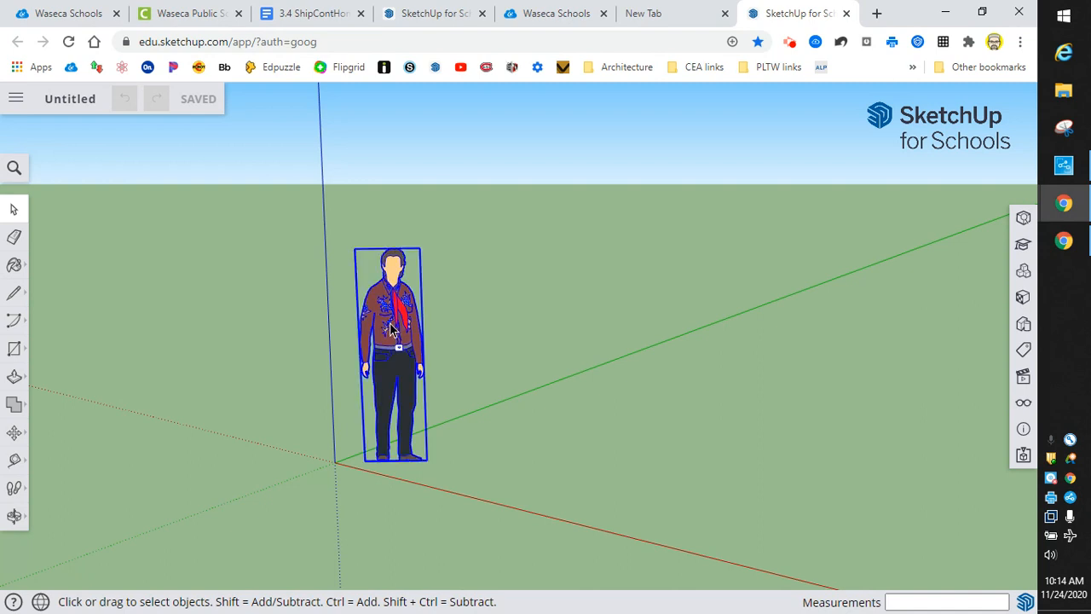
pyautogui.press('Delete')
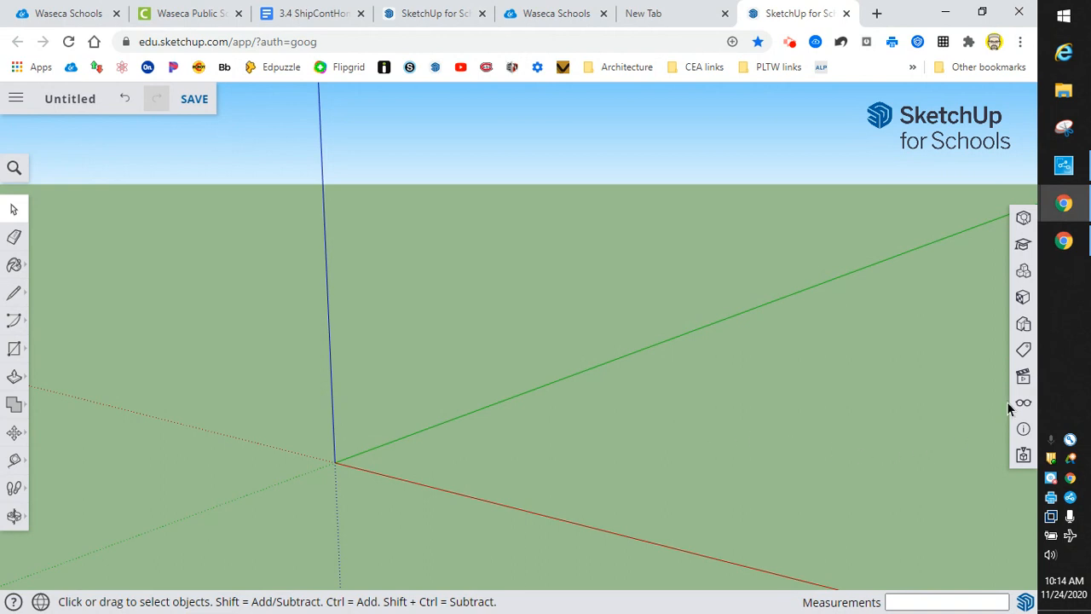
# Set the model to the standard top view using the Scenes options, and close those options.
pyautogui.click(1027, 386)
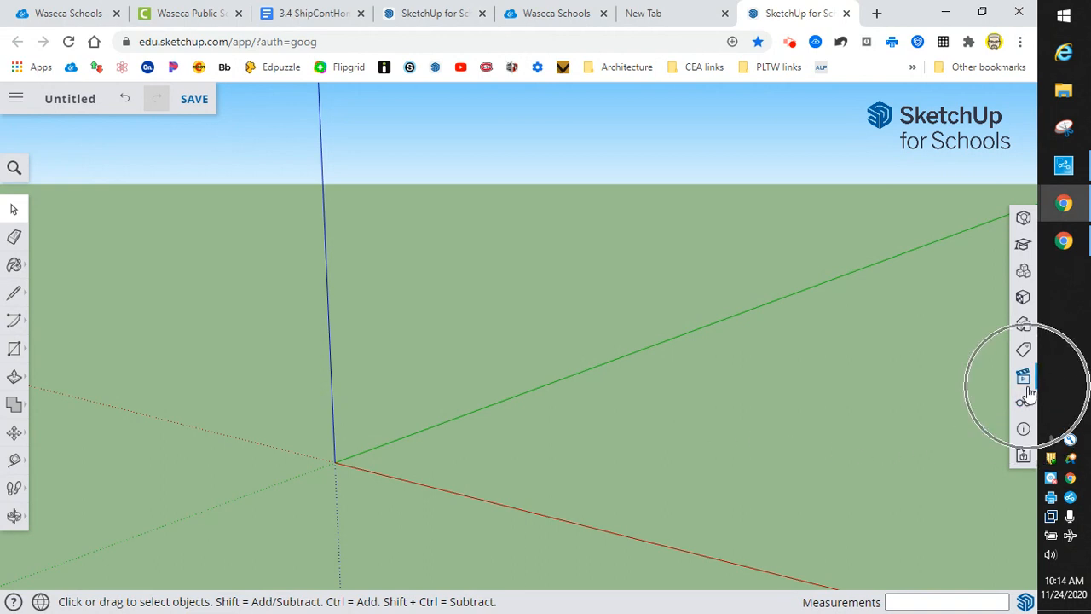
pyautogui.click(1027, 385)
pyautogui.press('ctrl')
pyautogui.press('ctrl')
pyautogui.press('ctrl')
pyautogui.press('ctrl')
pyautogui.press('ctrl')
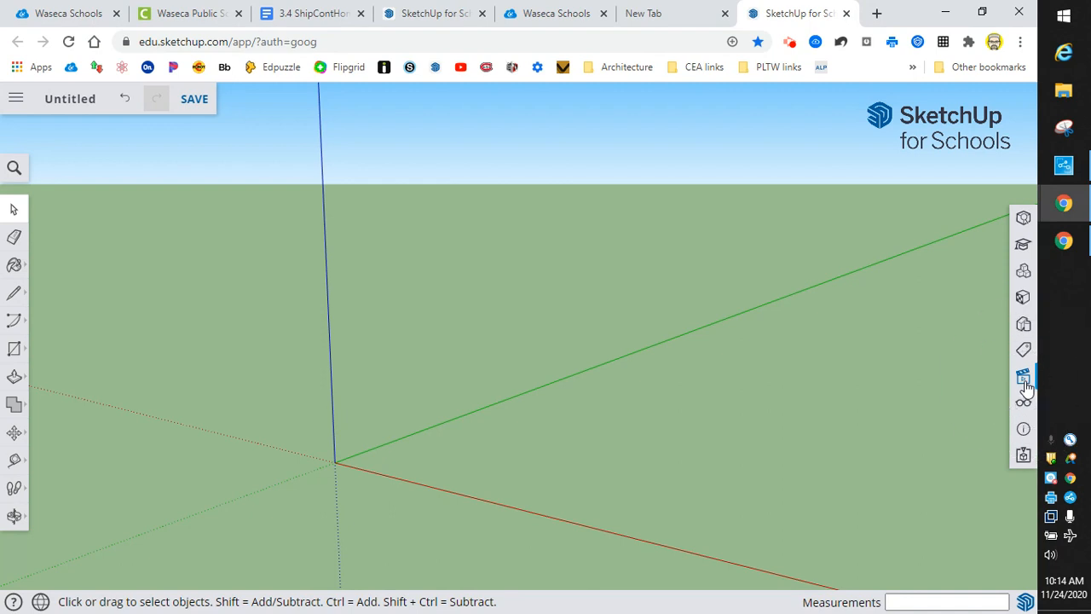
pyautogui.click(1024, 381)
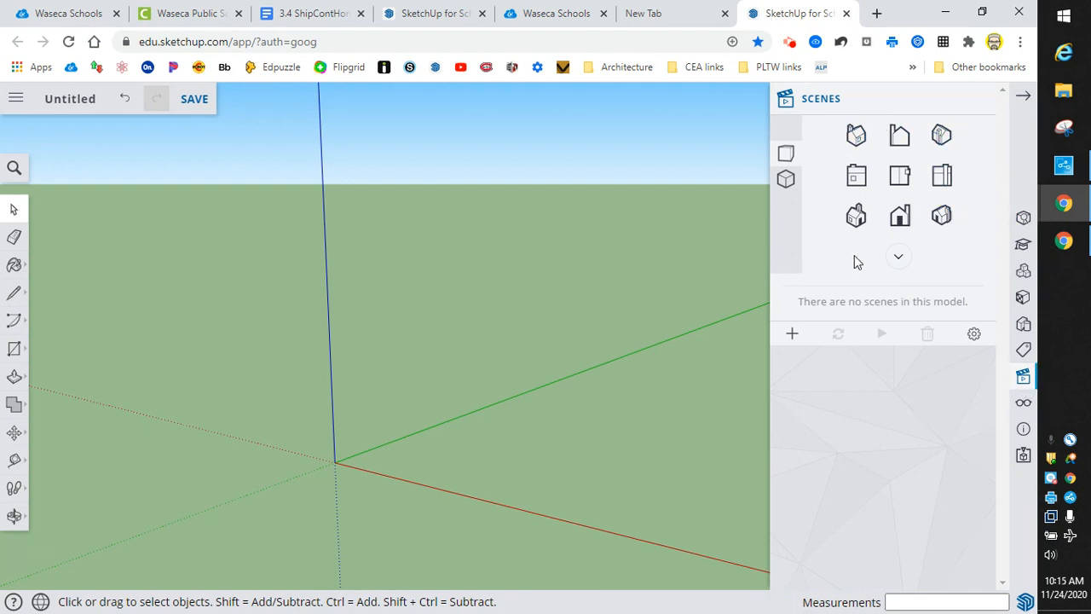
pyautogui.click(902, 175)
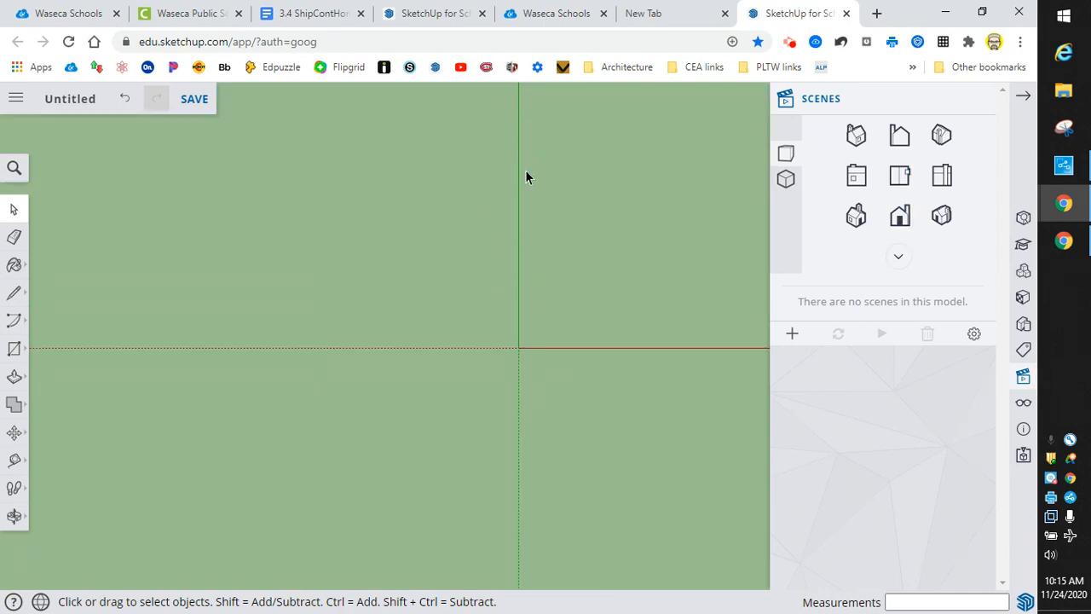
pyautogui.click(1024, 98)
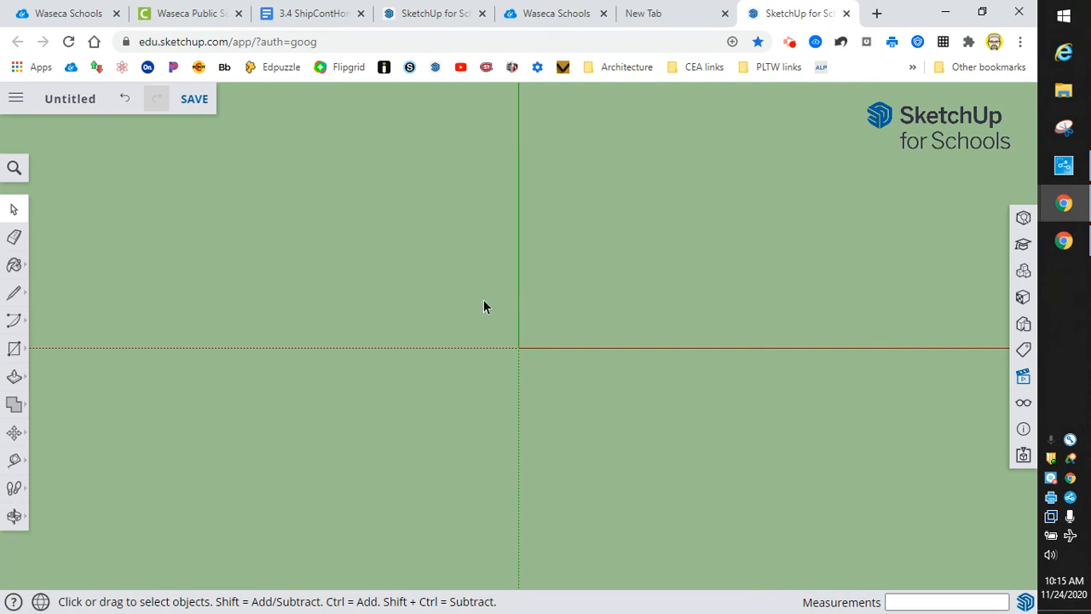
# Save the model as "Container House_" followed by the owner's surname in the GA Sketchup folder of Google Drive.
pyautogui.click(194, 101)
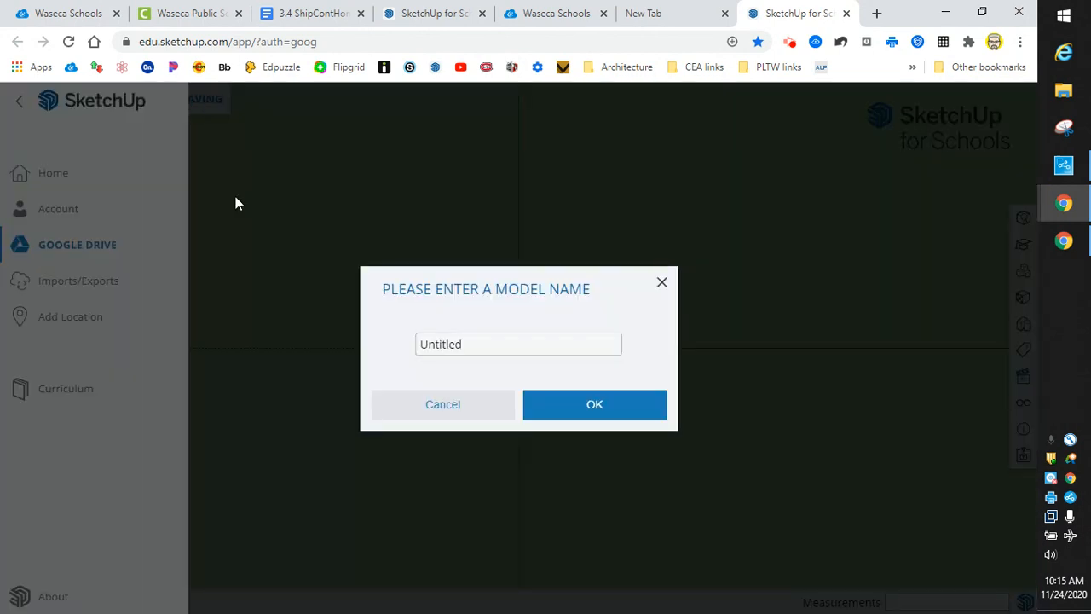
pyautogui.click(513, 345)
pyautogui.press('BackSpace')
pyautogui.press('BackSpace')
pyautogui.press('BackSpace')
pyautogui.press('BackSpace')
pyautogui.press('BackSpace')
pyautogui.press('BackSpace')
pyautogui.press('BackSpace')
pyautogui.press('BackSpace')
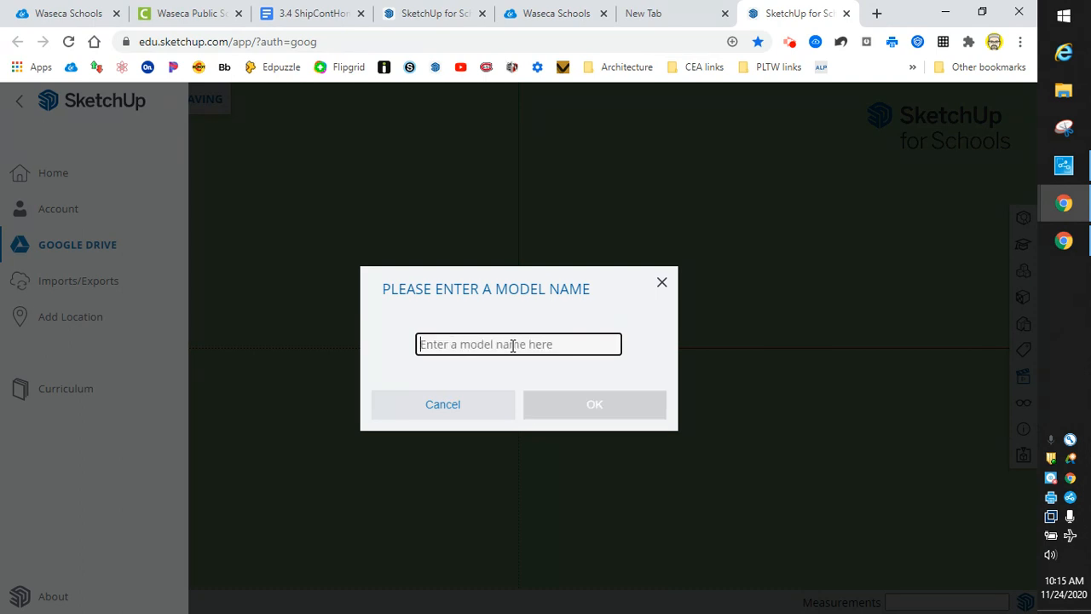
pyautogui.write('Conta')
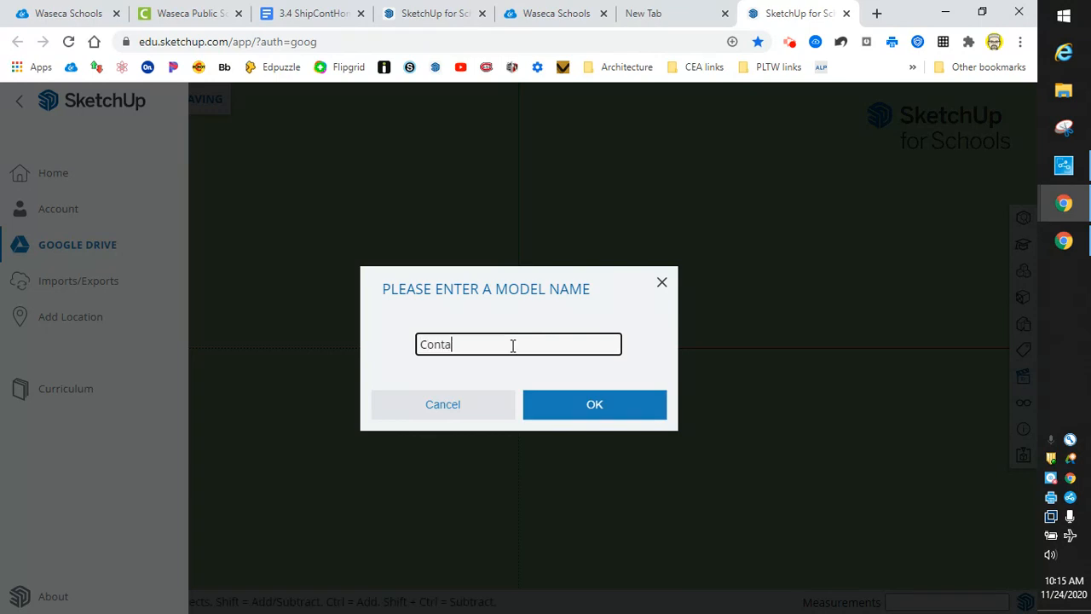
pyautogui.write('iner House_ Kuschel')
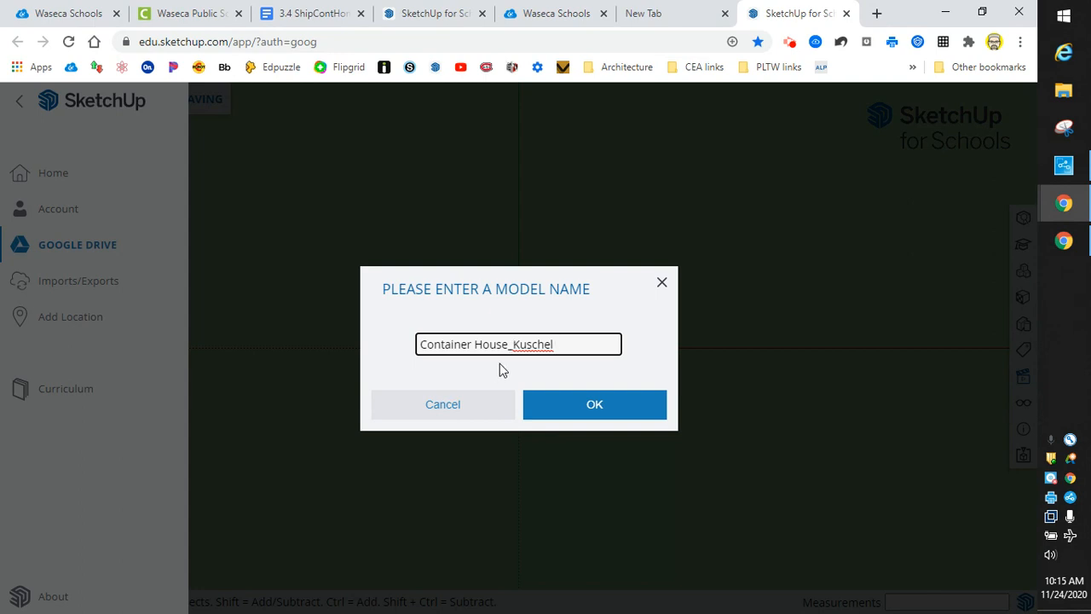
pyautogui.click(579, 416)
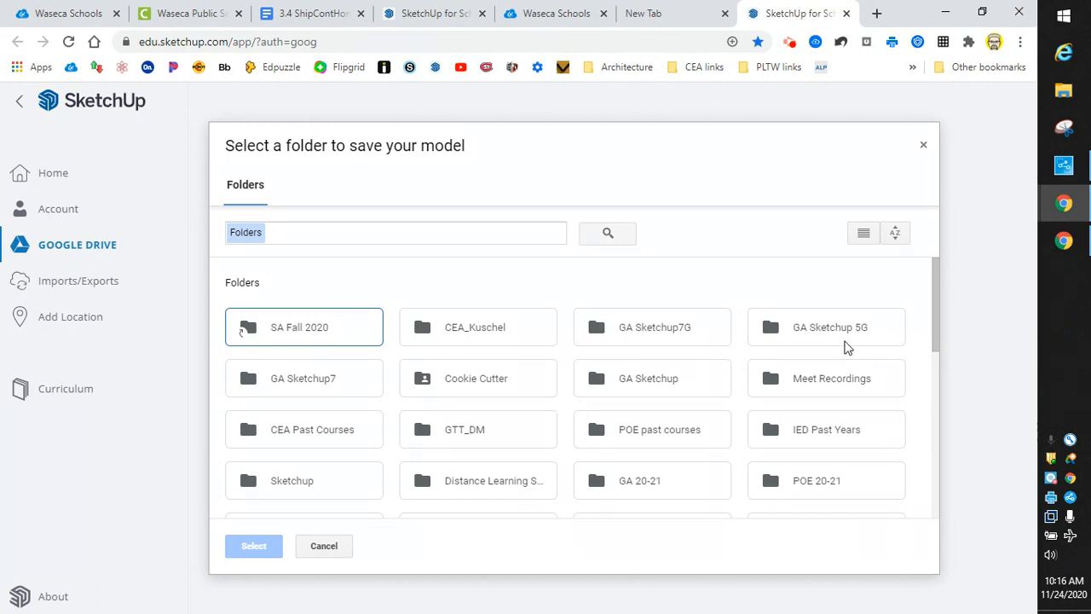
pyautogui.click(663, 384)
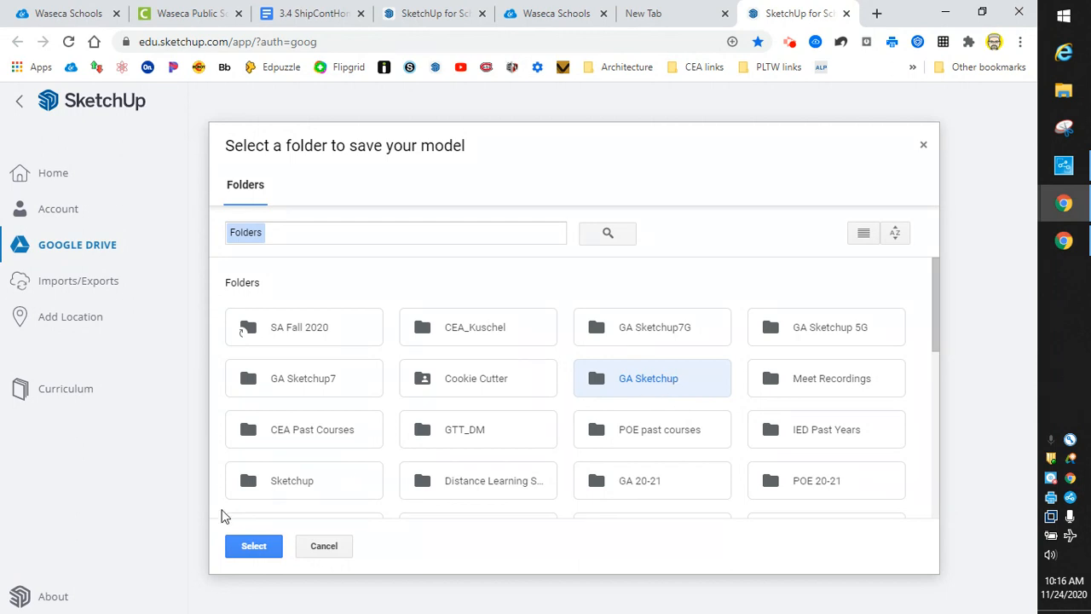
pyautogui.click(256, 549)
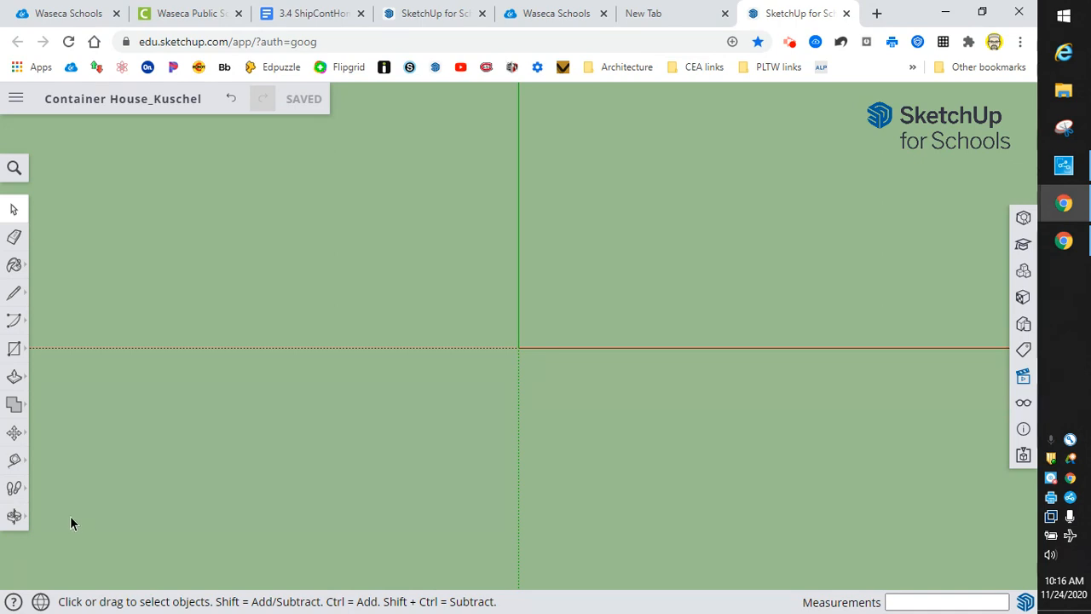
# Draw a 20' by 8' rectangle from its center, just above the red axis and crossing the green axis.
pyautogui.click(17, 520)
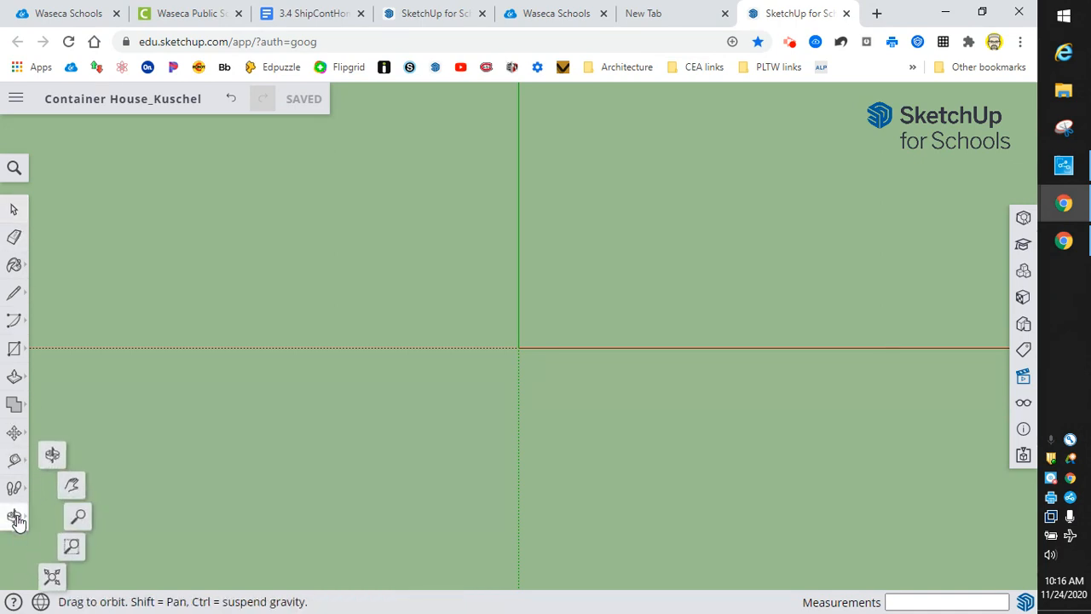
pyautogui.click(75, 486)
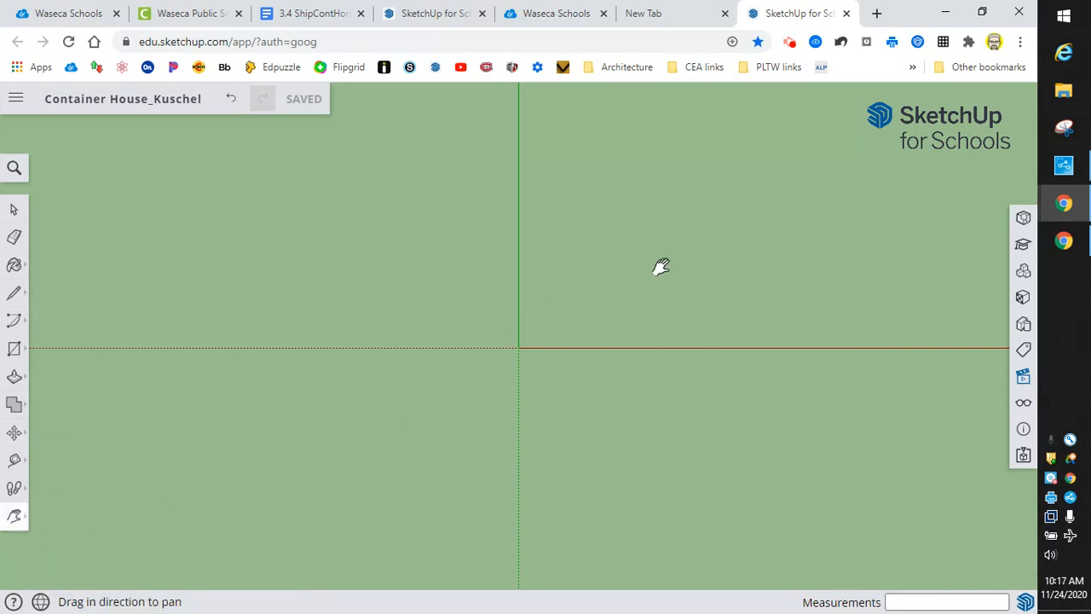
pyautogui.moveTo(661, 267); pyautogui.dragTo(272, 442)
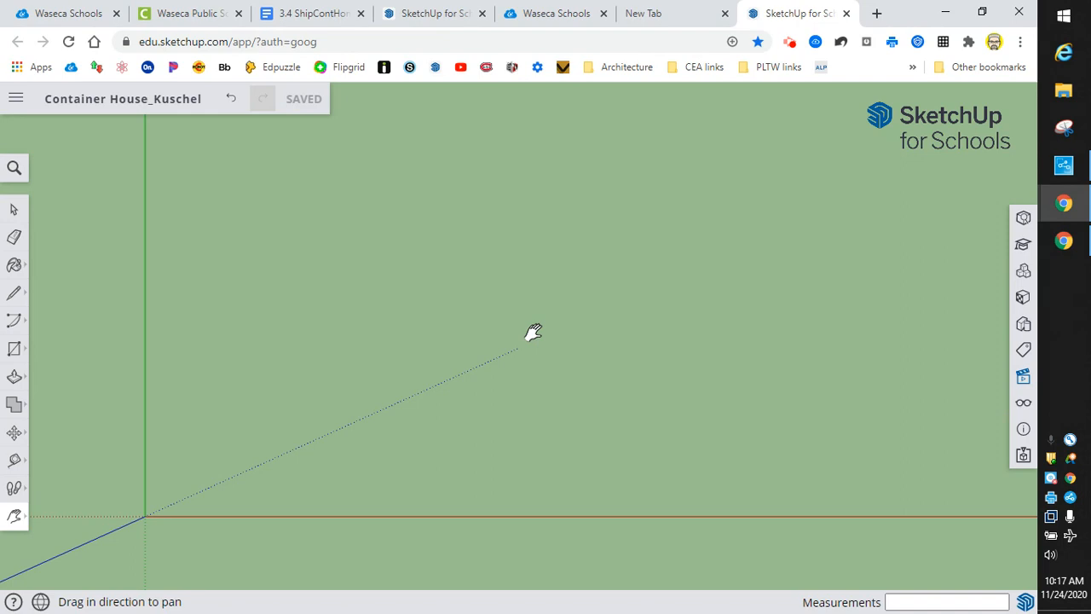
pyautogui.click(13, 213)
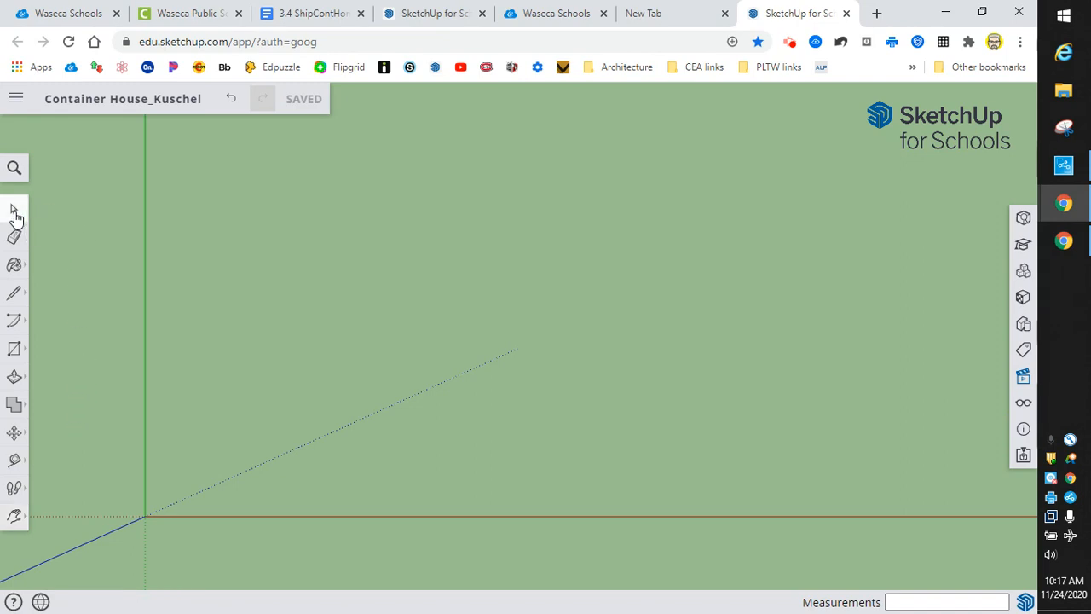
pyautogui.click(17, 351)
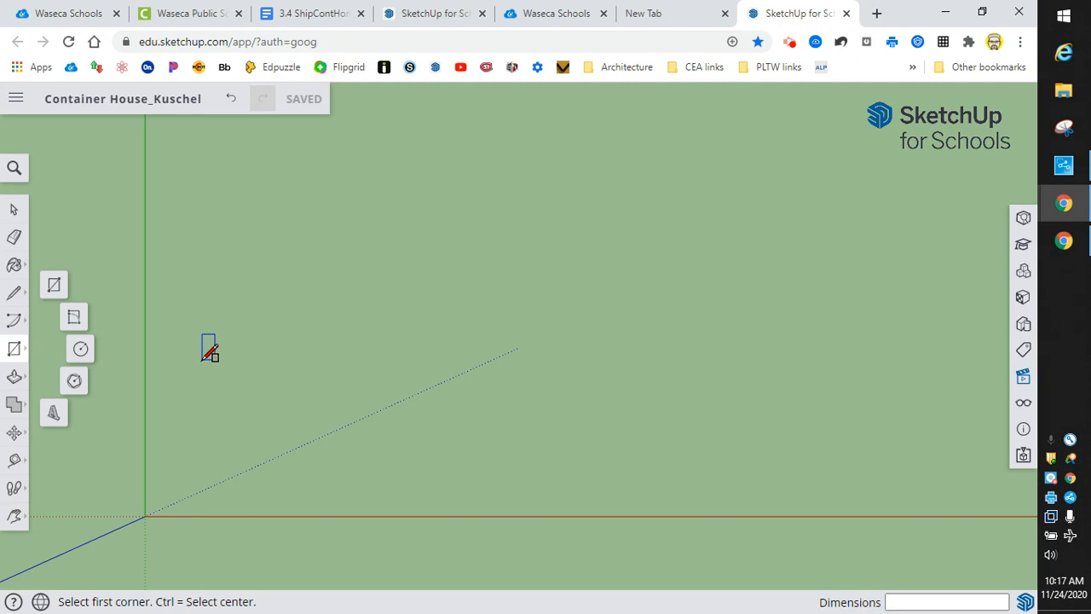
pyautogui.click(202, 359)
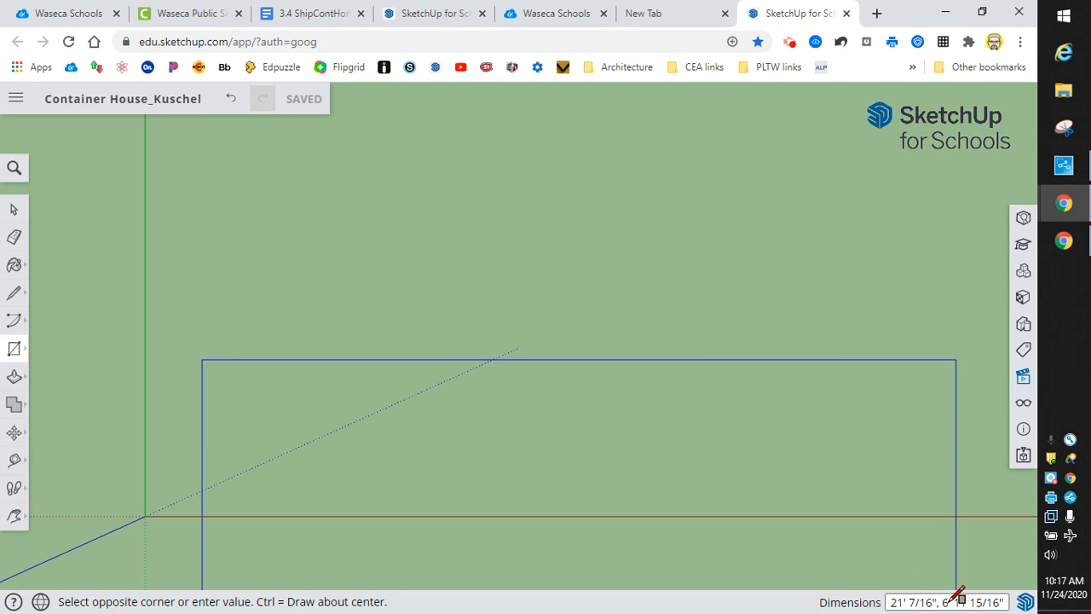
pyautogui.press('ctrl')
pyautogui.press('ctrl')
pyautogui.press('ctrl')
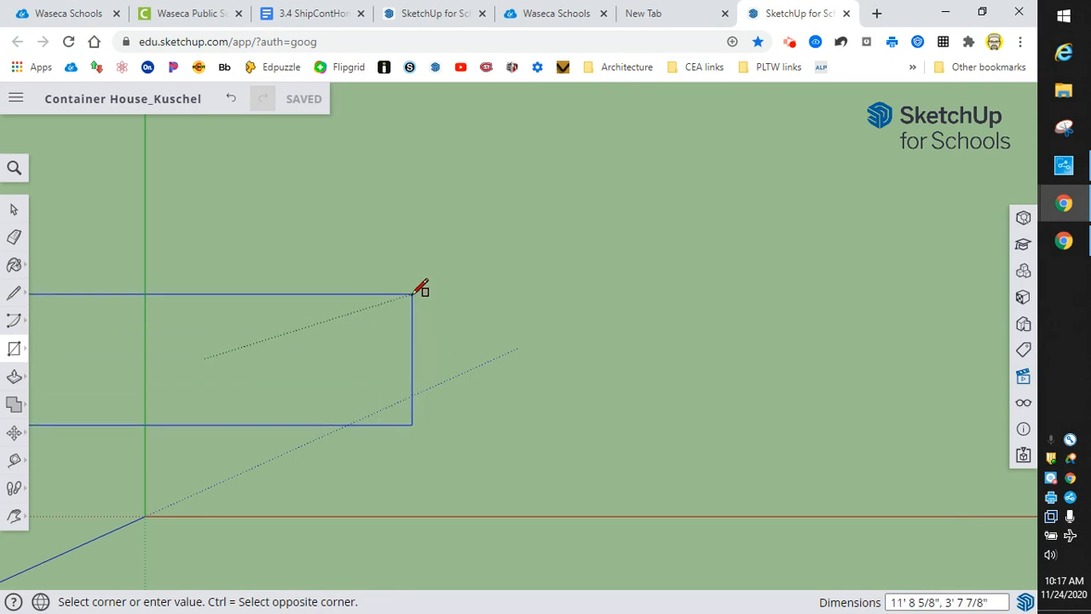
pyautogui.write('20')
pyautogui.write("',8")
pyautogui.press('Return')
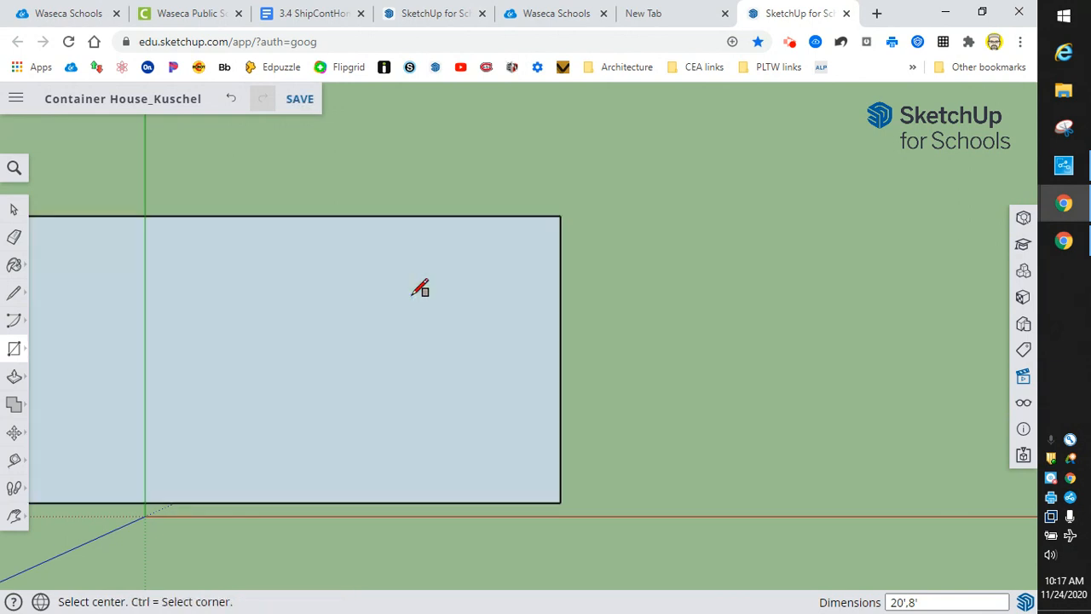
# Offset the 20' by 8' rectangle outward by 4" to outline the container walls.
pyautogui.scroll(-3, 420, 290)
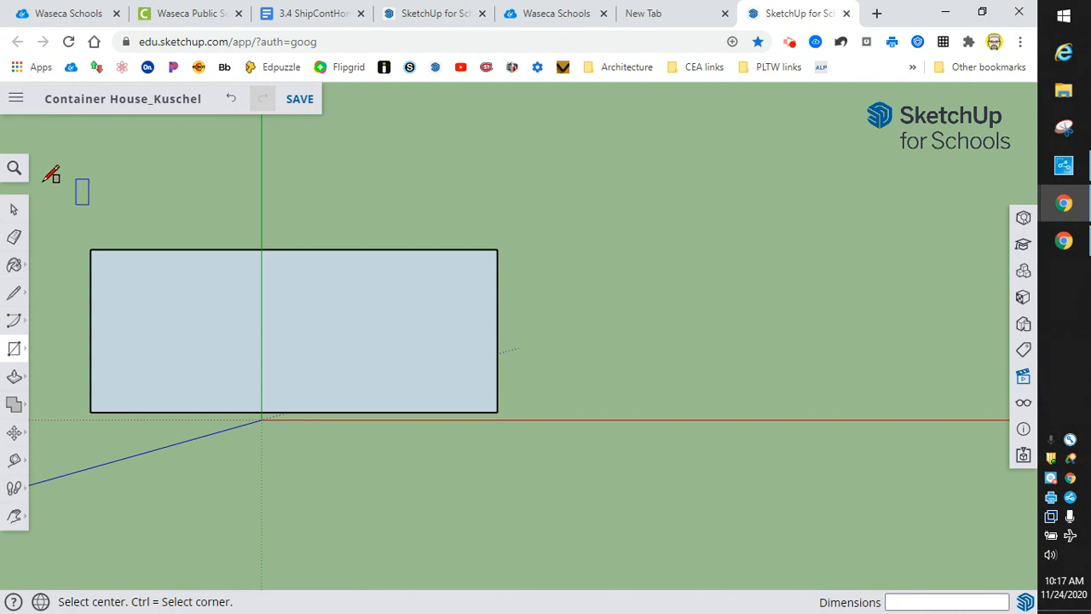
pyautogui.click(15, 212)
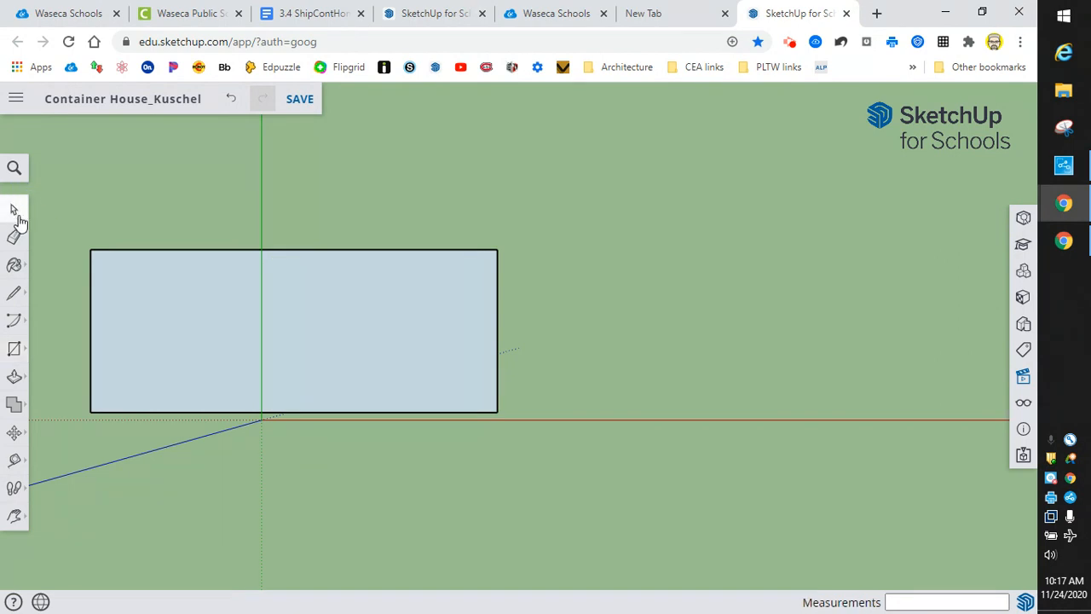
pyautogui.click(13, 516)
pyautogui.moveTo(137, 392); pyautogui.dragTo(427, 373)
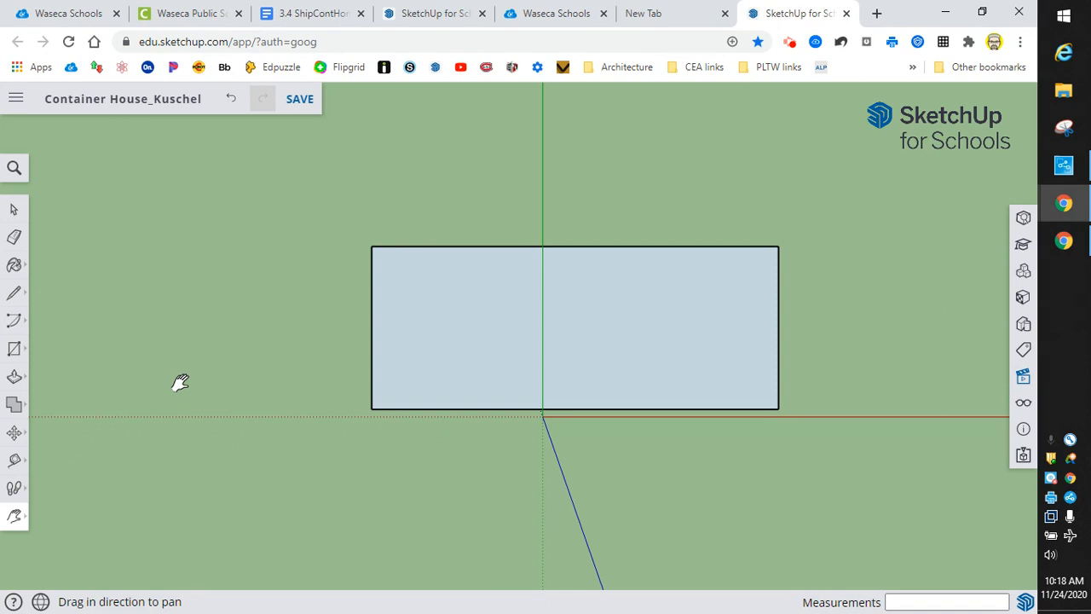
pyautogui.click(22, 382)
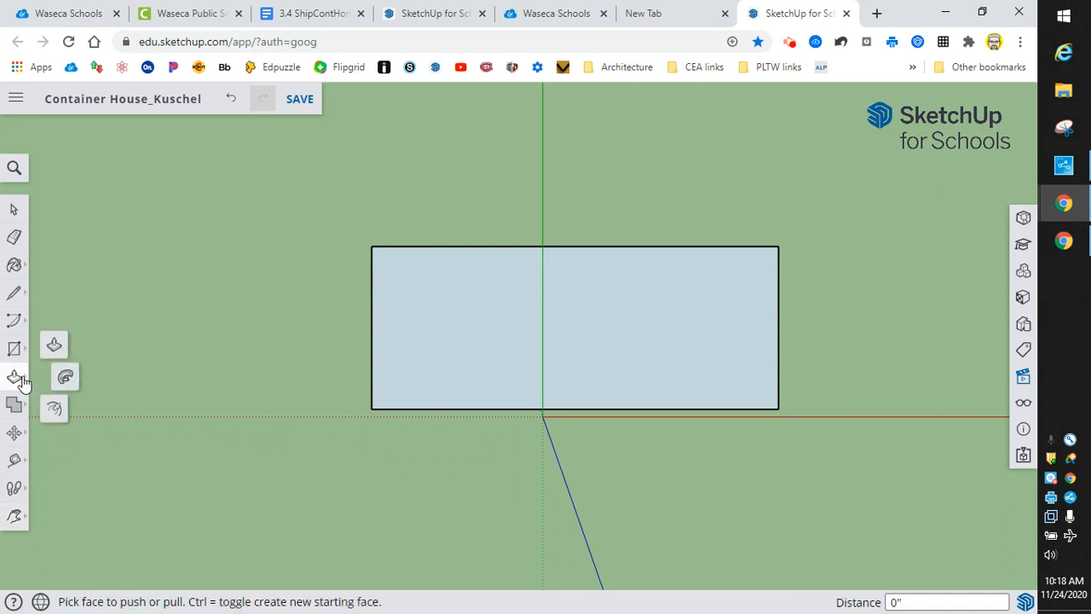
pyautogui.click(53, 411)
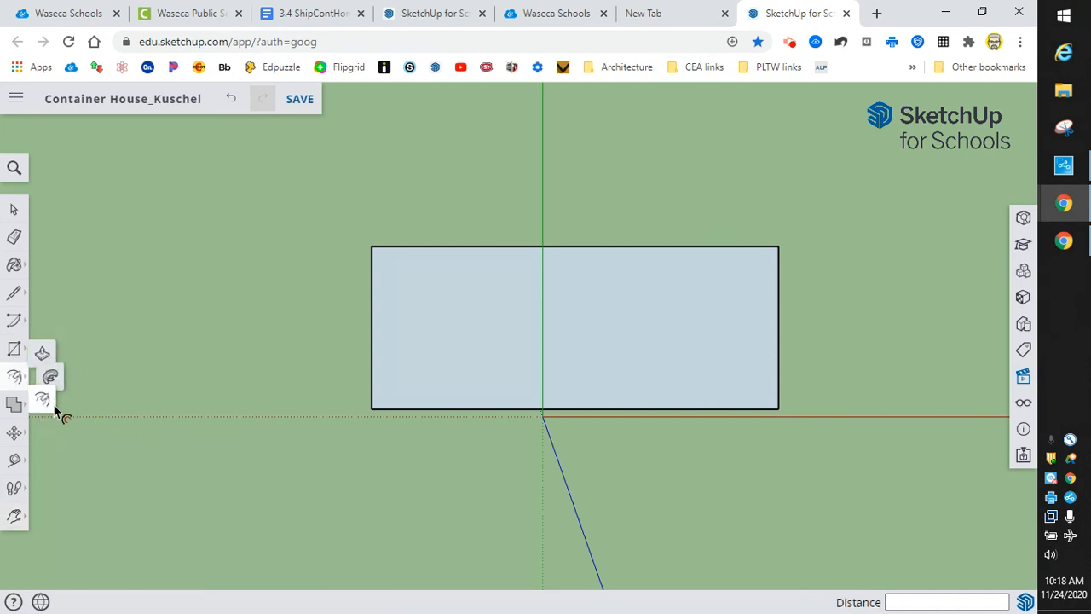
pyautogui.click(512, 332)
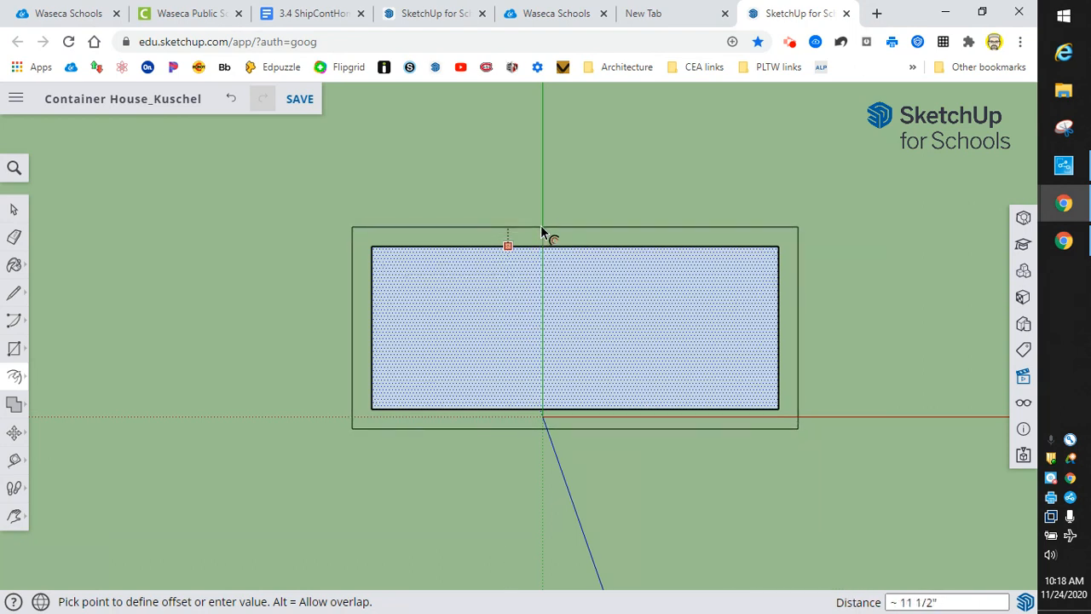
pyautogui.write('4"')
pyautogui.press('Return')
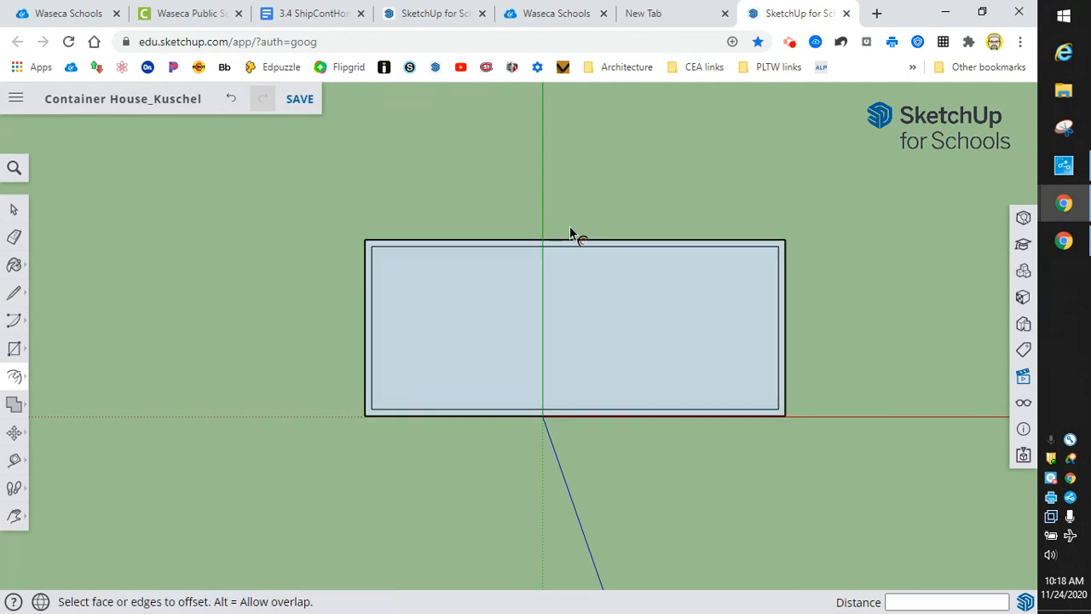
pyautogui.press('Escape')
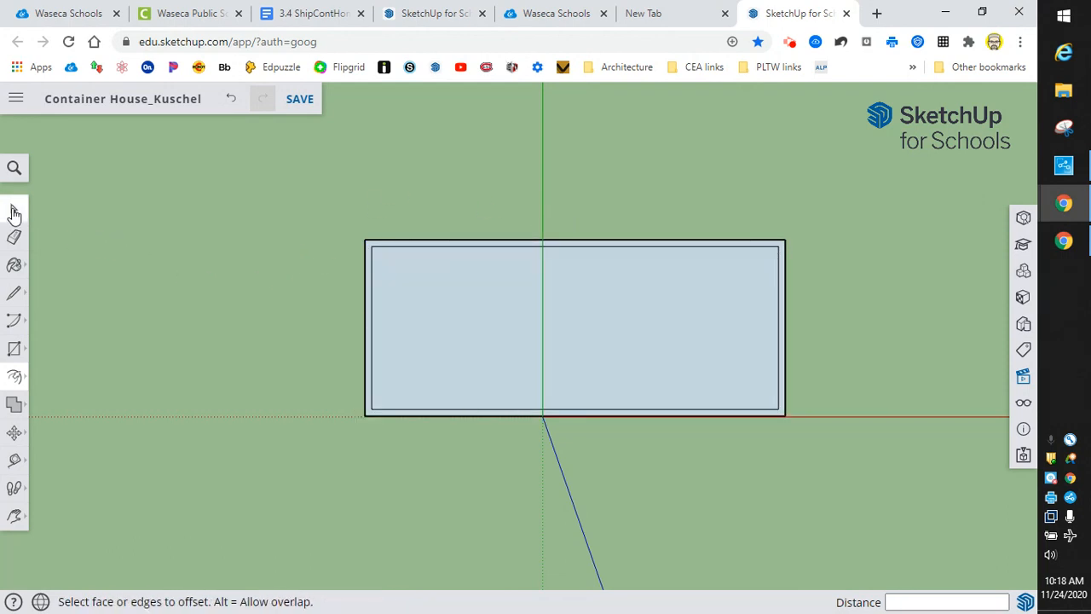
pyautogui.click(14, 212)
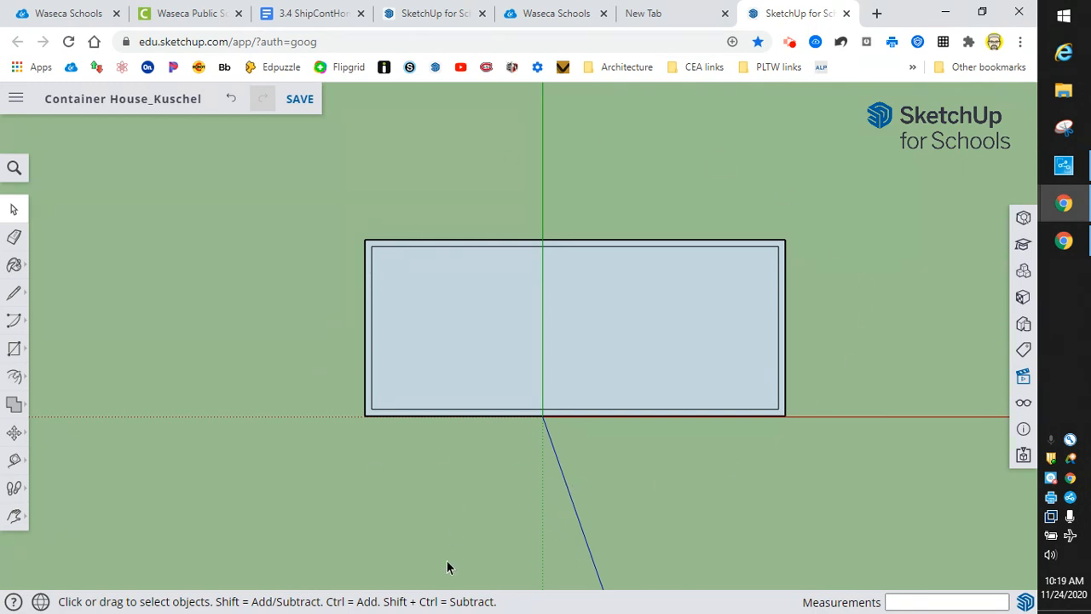
# Copy the whole double-outlined container and place a duplicate just above the original, with a gap between them.
pyautogui.scroll(2, 610, 357)
pyautogui.scroll(-4, 611, 355)
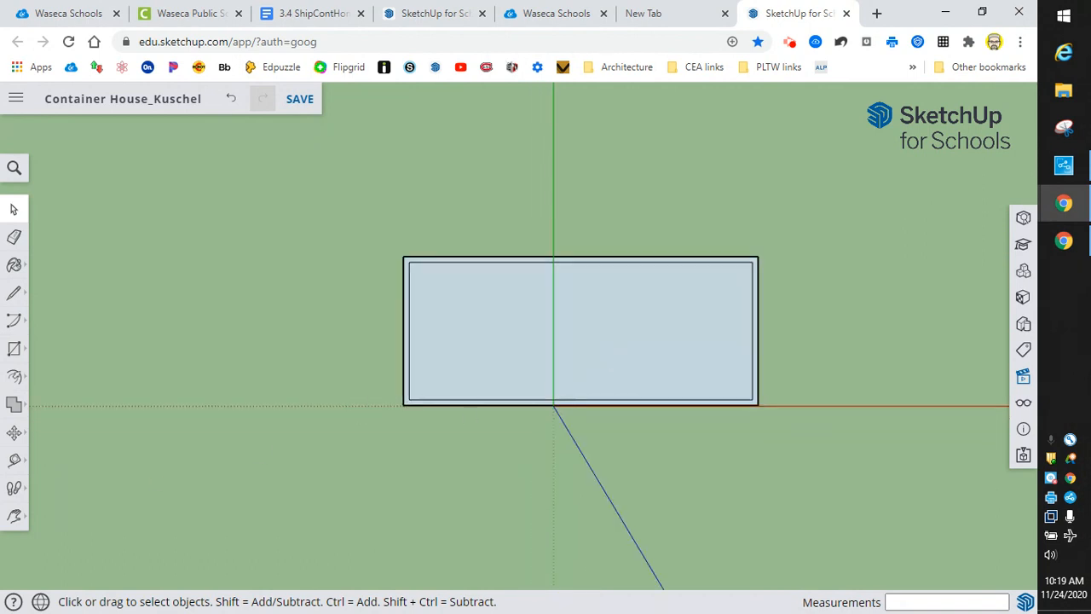
pyautogui.click(26, 517)
pyautogui.moveTo(455, 353); pyautogui.dragTo(264, 419)
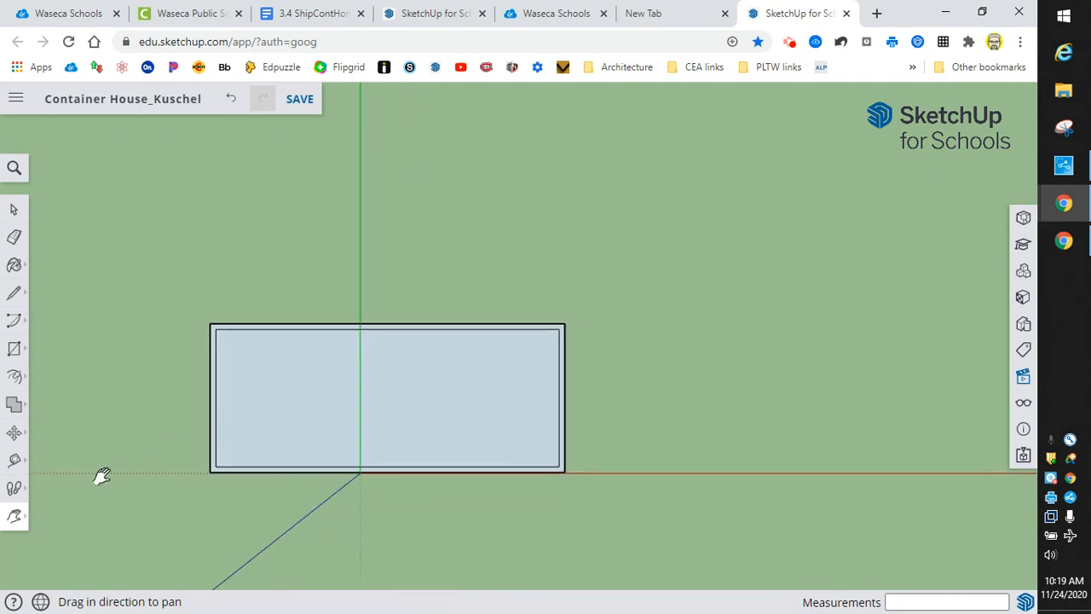
pyautogui.click(14, 210)
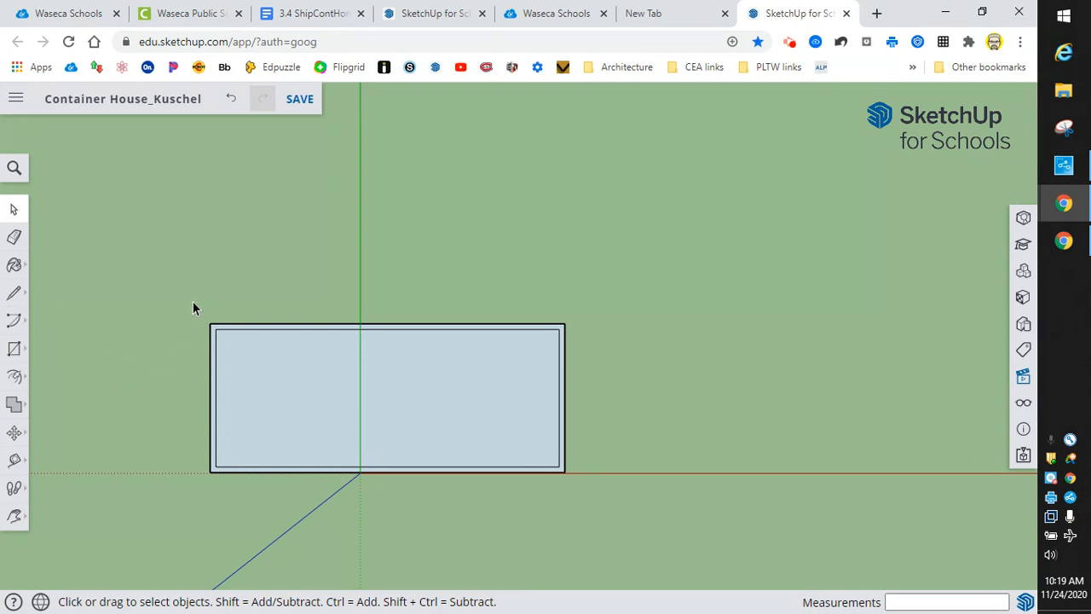
pyautogui.moveTo(172, 295); pyautogui.dragTo(612, 502)
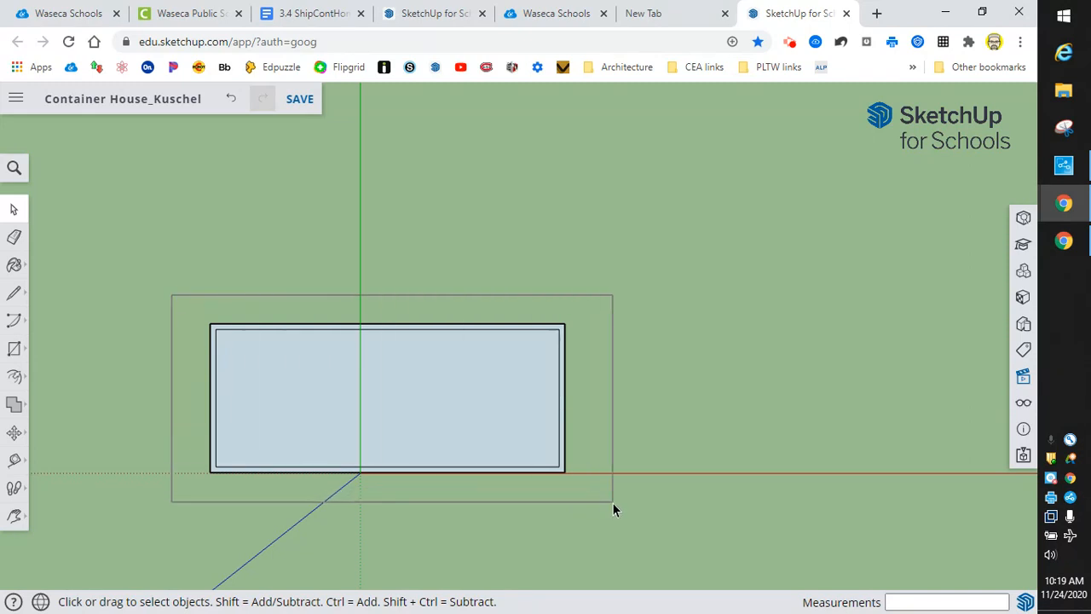
pyautogui.moveTo(613, 502); pyautogui.dragTo(612, 502)
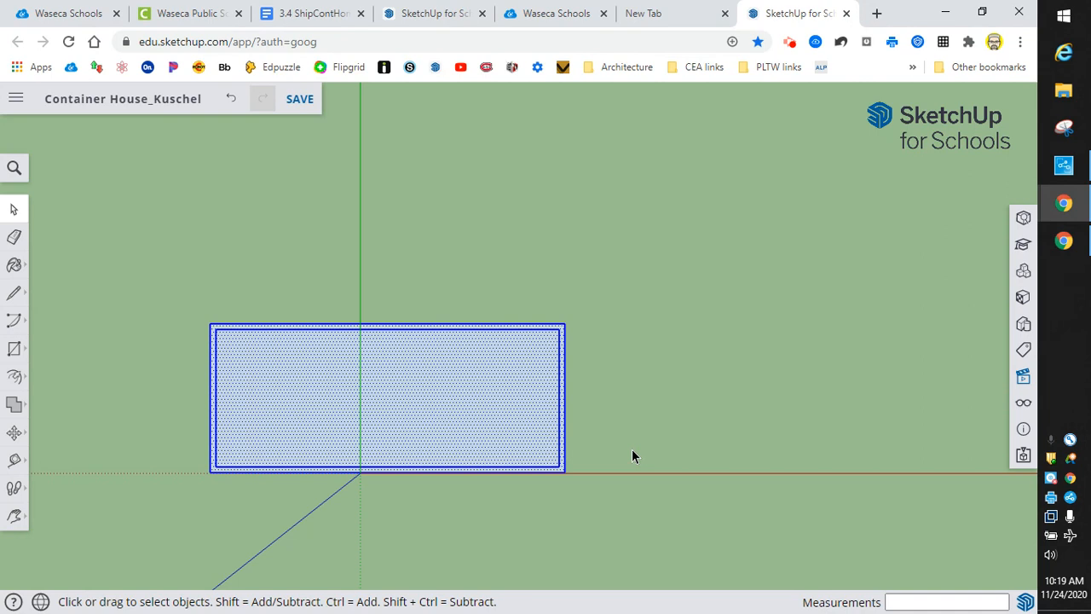
pyautogui.hotkey('ctrl', 'v')
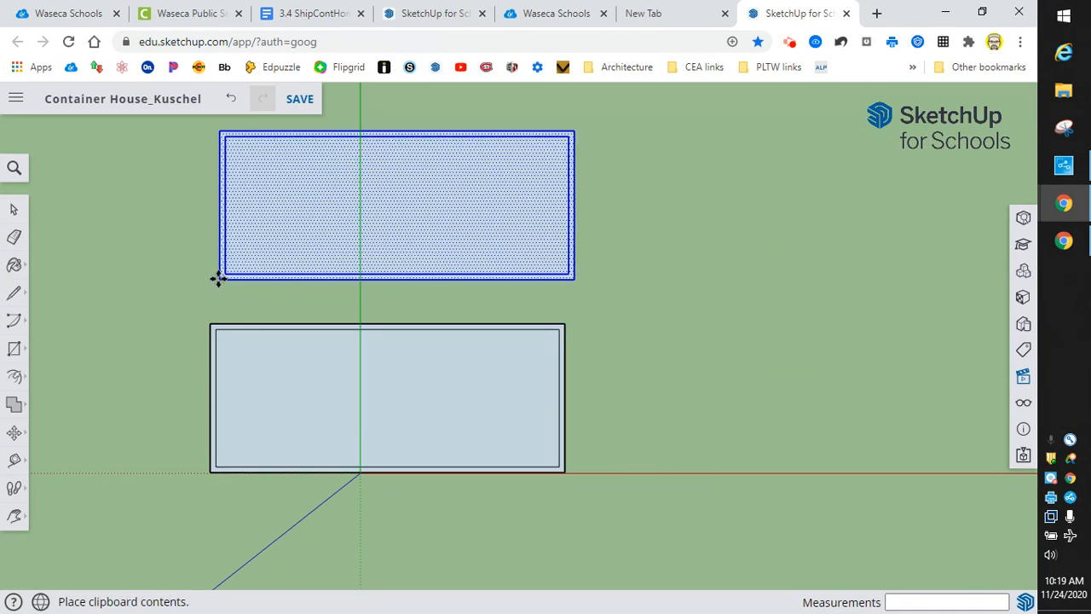
pyautogui.click(217, 279)
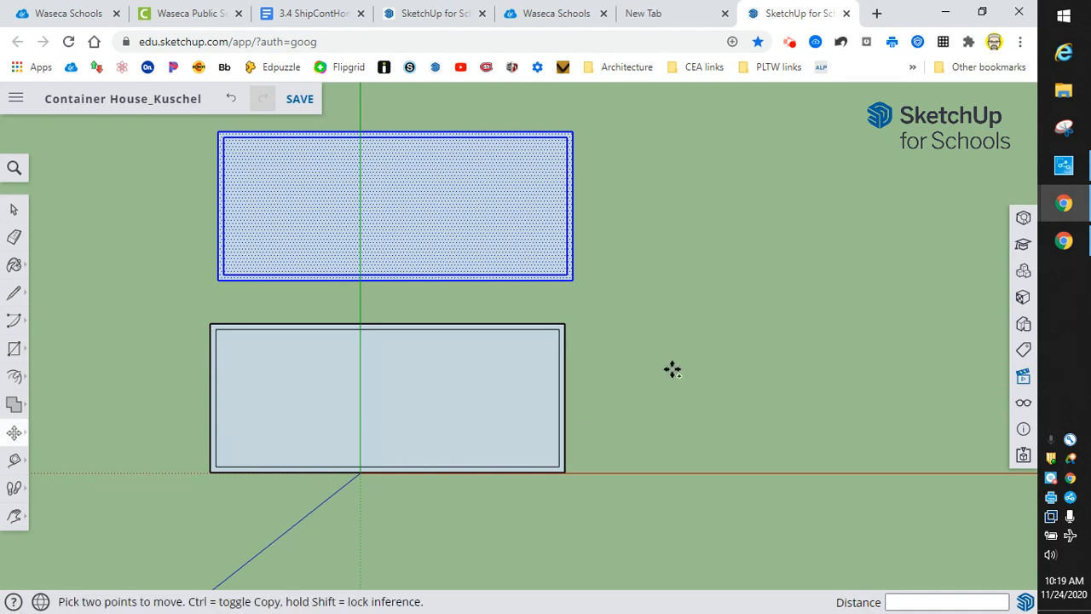
# Paste two more container copies to the right of the existing pair, one above the other, and clear the selection.
pyautogui.press('Escape')
pyautogui.hotkey('ctrl', 'v')
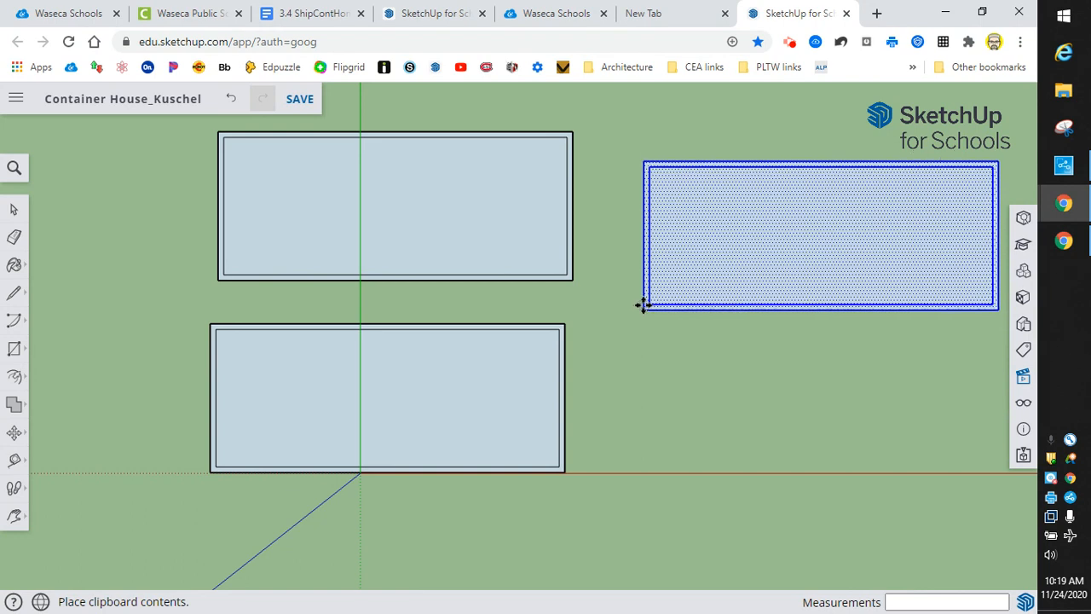
pyautogui.click(645, 292)
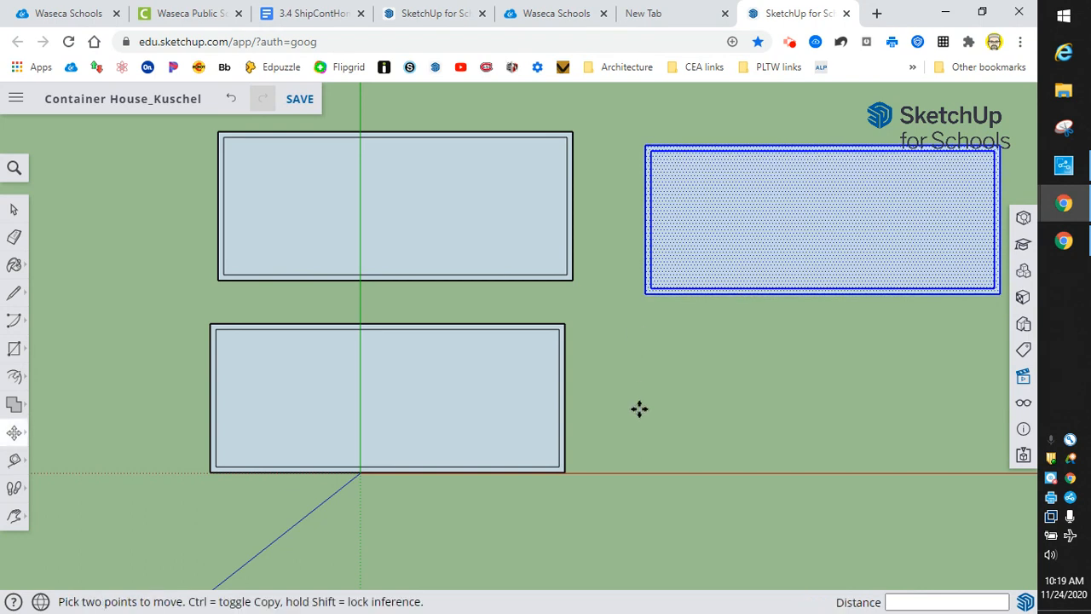
pyautogui.hotkey('ctrl', 'v')
pyautogui.click(632, 501)
pyautogui.click(14, 213)
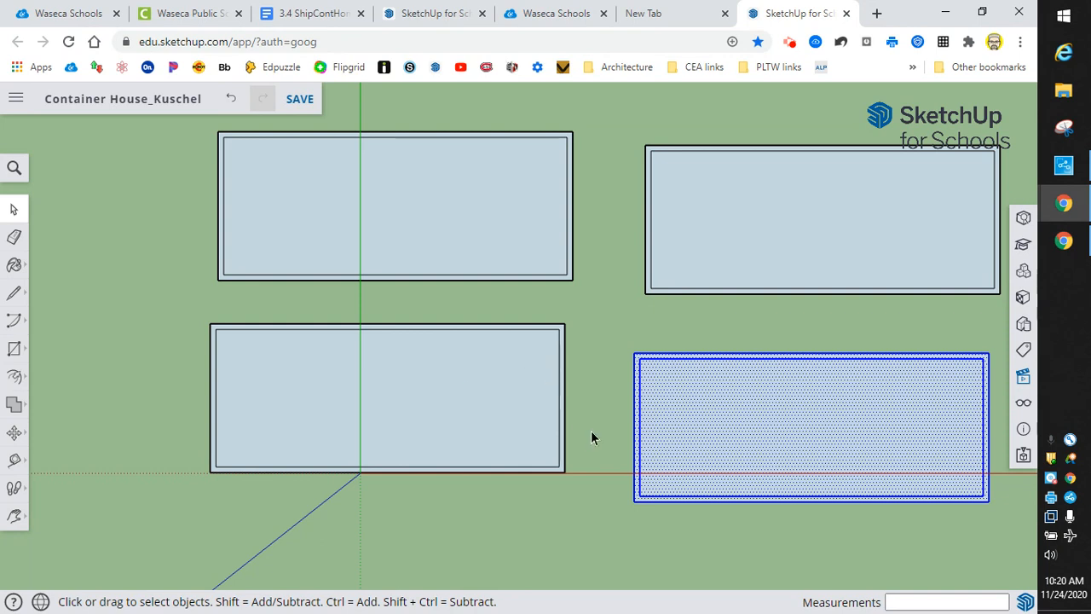
pyautogui.click(573, 528)
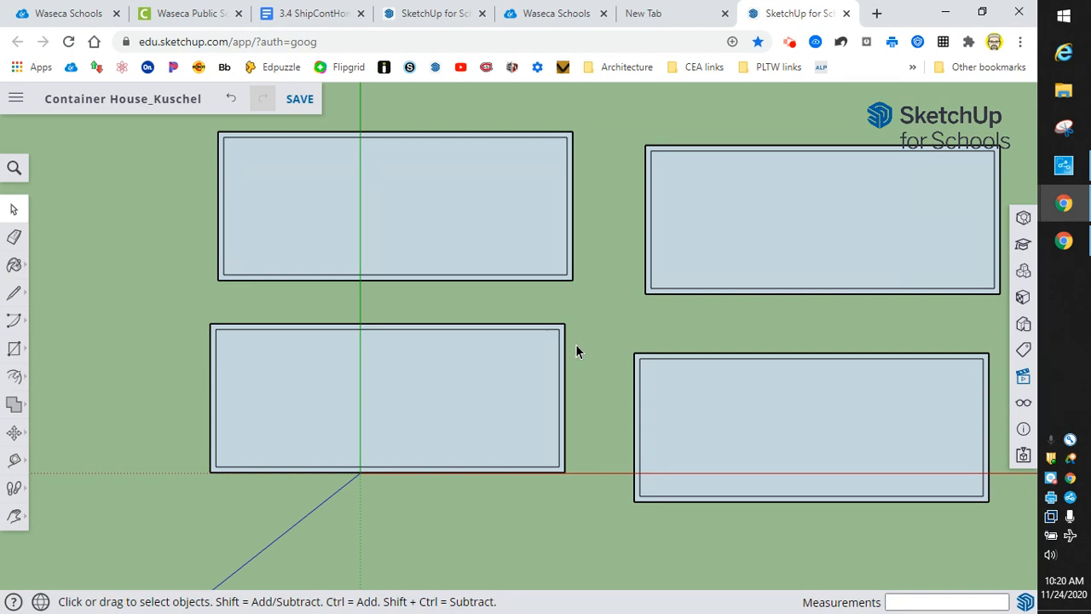
# Rotate the original container at the origin by 90 degrees about its lower long edge's midpoint, and deselect it.
pyautogui.scroll(2, 572, 363)
pyautogui.scroll(-4, 571, 363)
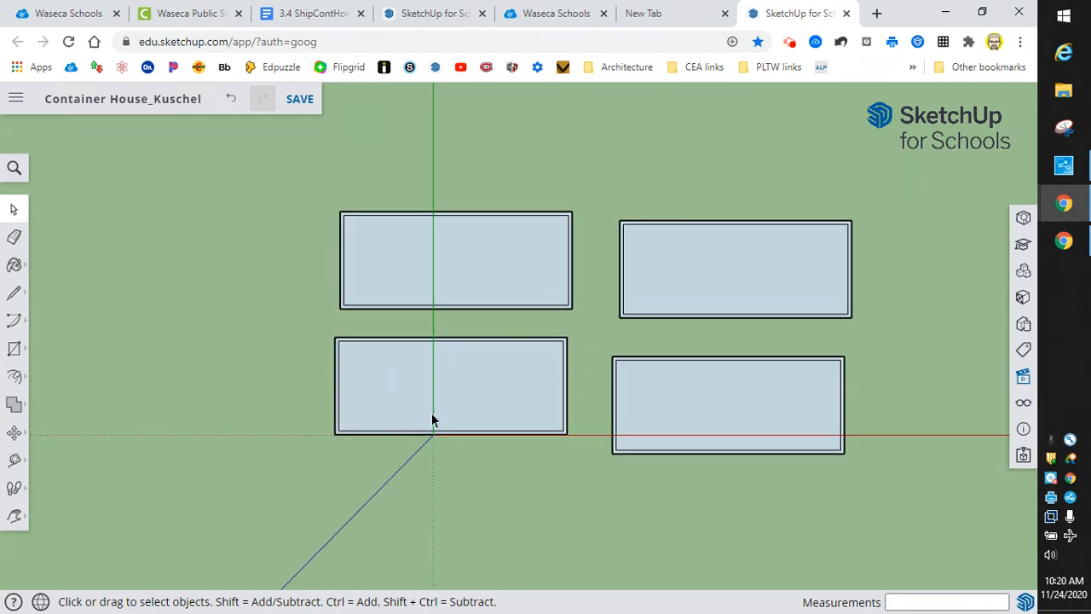
pyautogui.moveTo(321, 326)
pyautogui.mouseDown()
pyautogui.moveTo(383, 408)
pyautogui.moveTo(580, 455)
pyautogui.mouseUp()
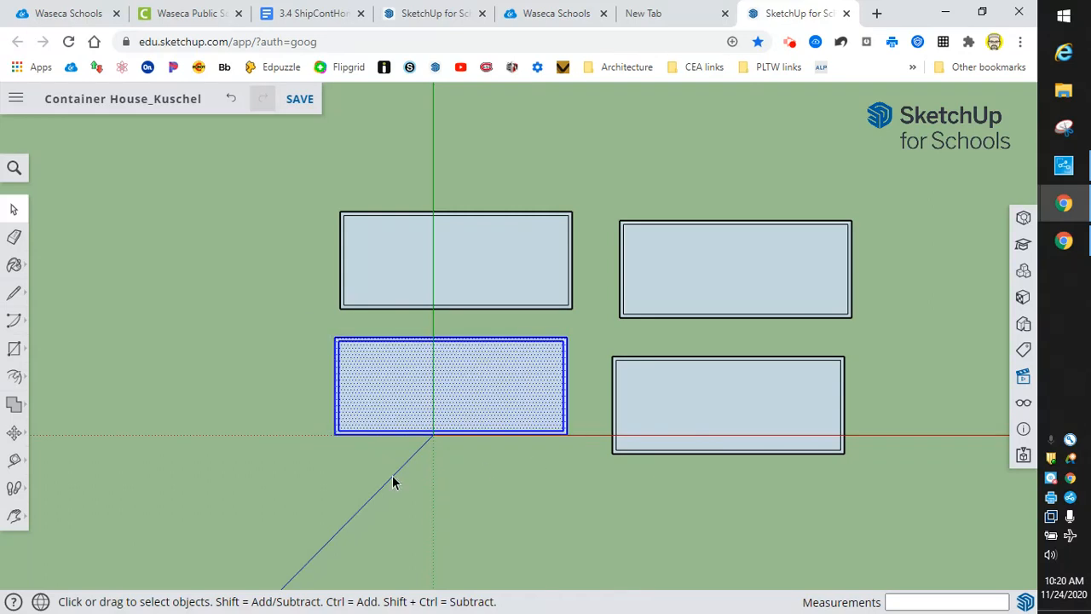
pyautogui.click(23, 437)
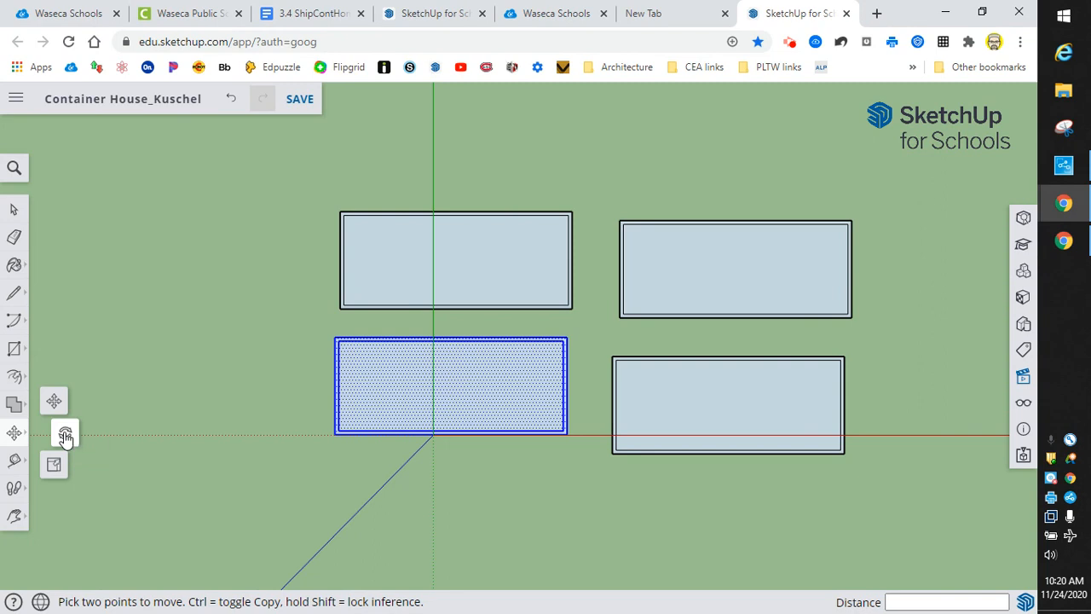
pyautogui.click(65, 436)
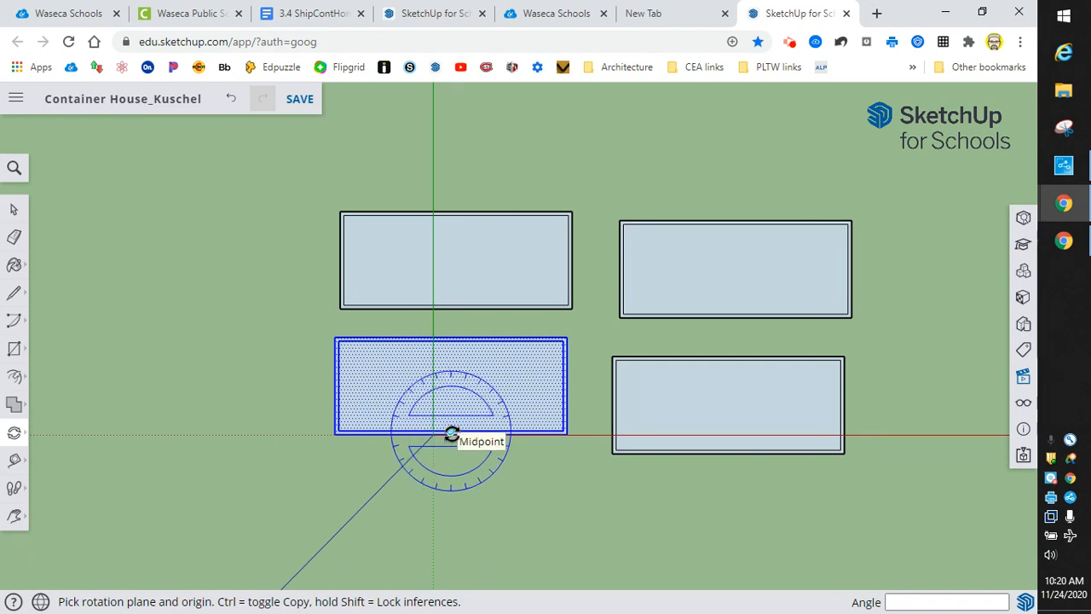
pyautogui.click(450, 432)
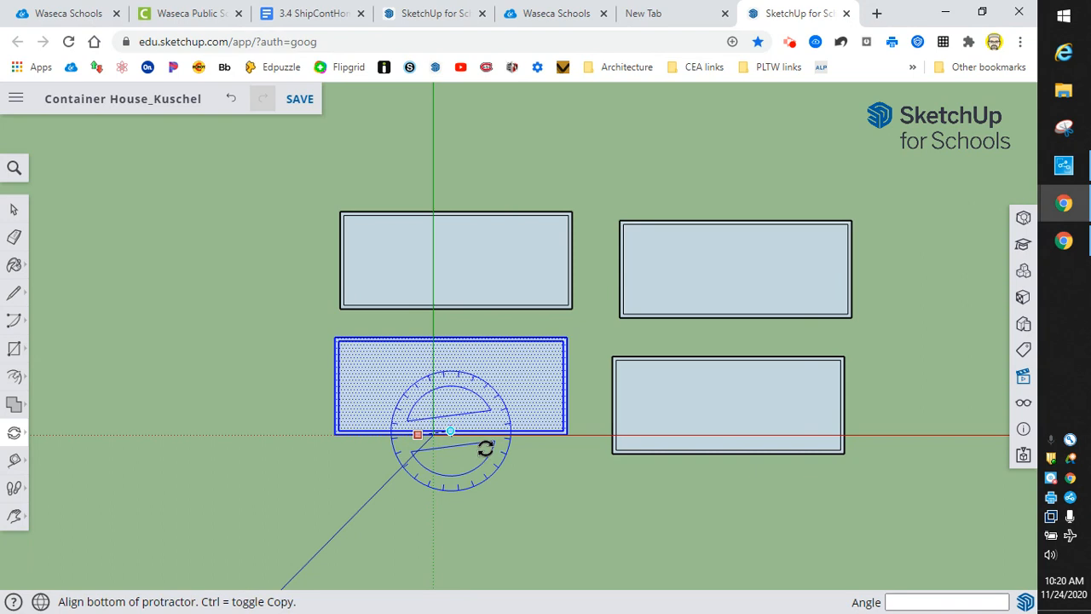
pyautogui.click(508, 432)
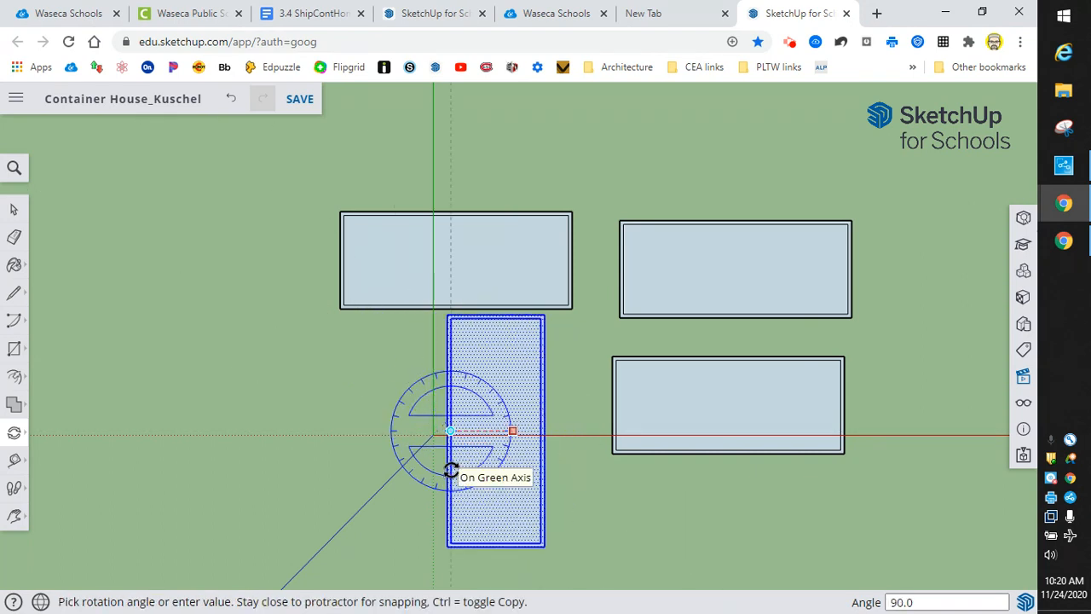
pyautogui.click(451, 471)
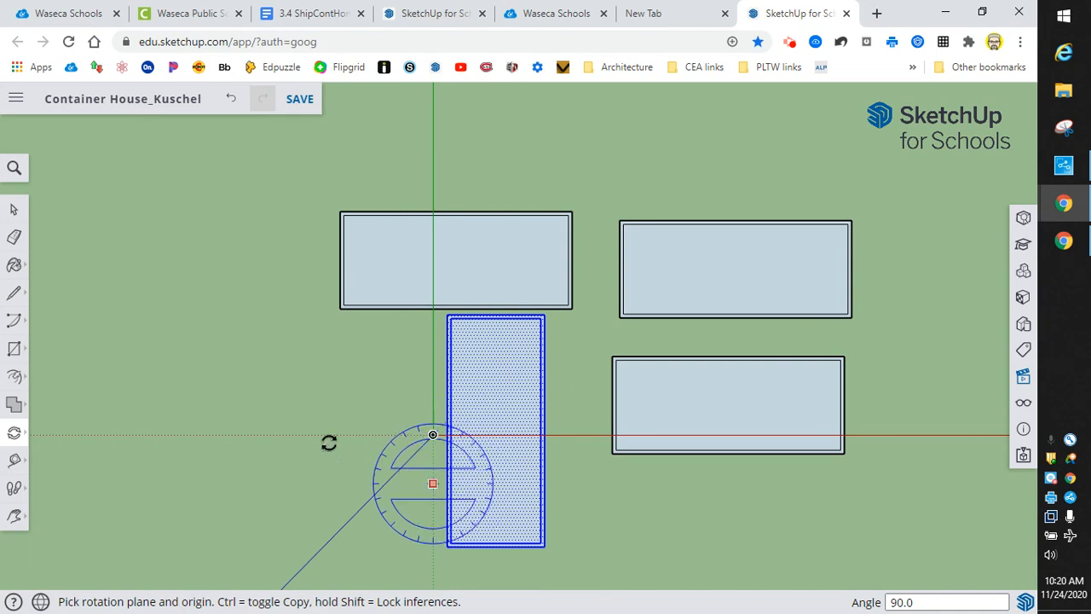
pyautogui.click(14, 209)
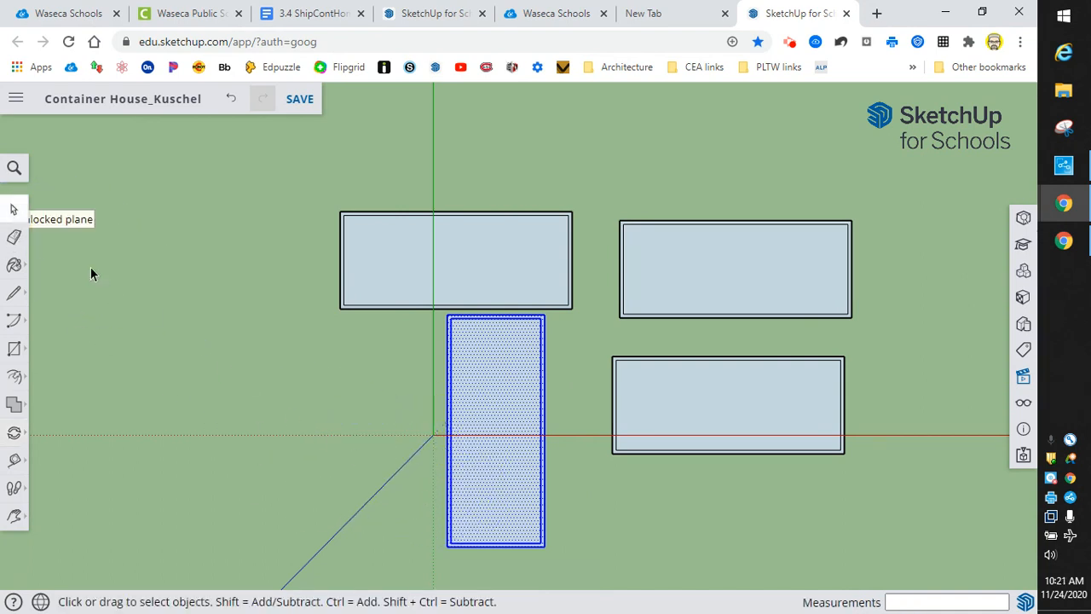
pyautogui.click(130, 325)
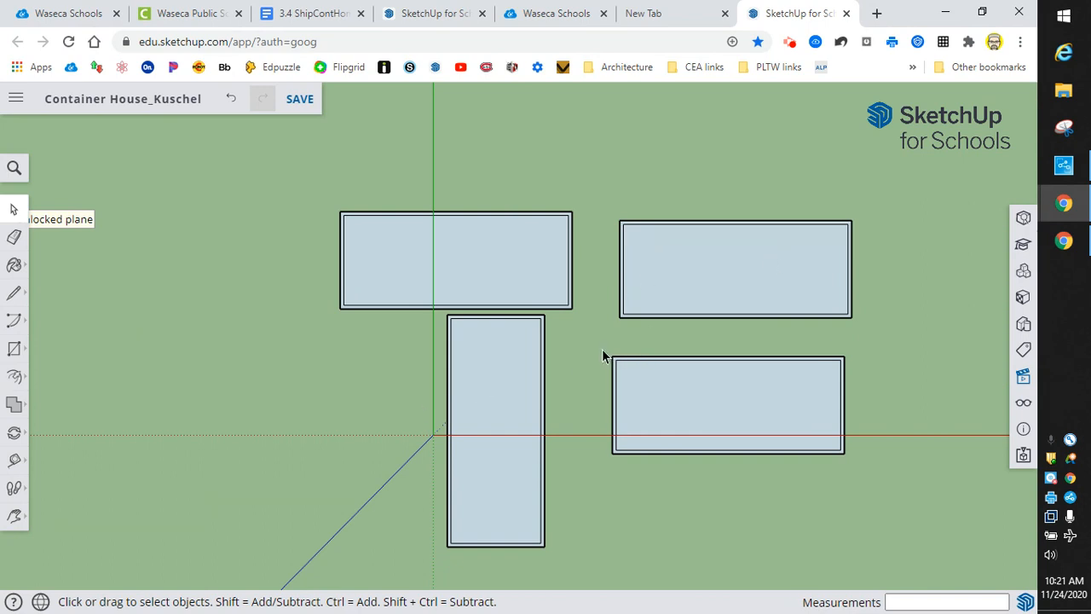
# Rotate the lower-right container 270 degrees about its lower-right inner corner so it extends downward along the green axis direction.
pyautogui.moveTo(602, 356); pyautogui.dragTo(871, 475)
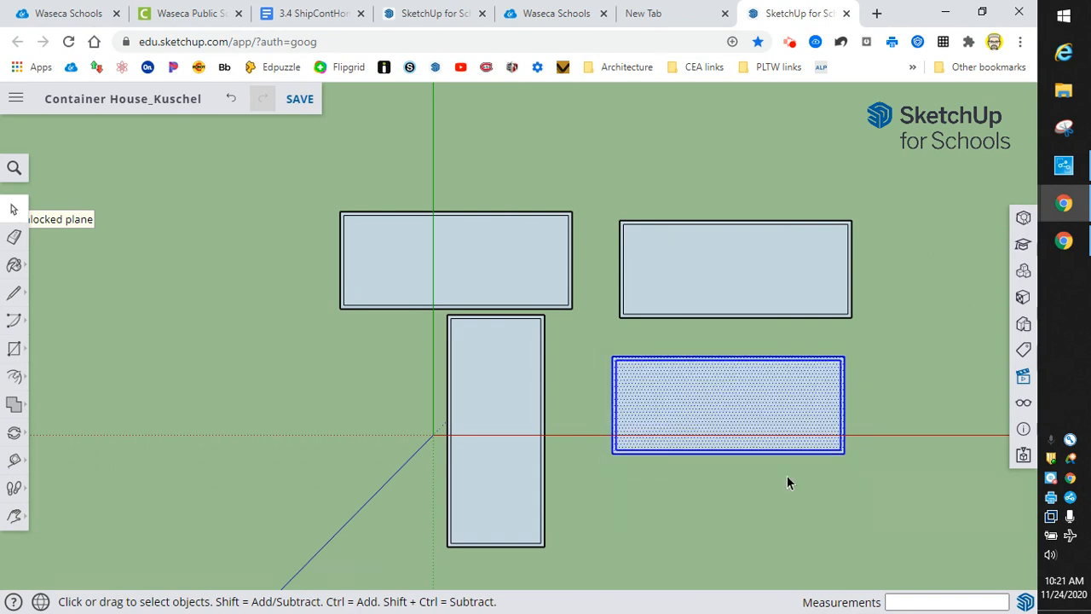
pyautogui.click(13, 432)
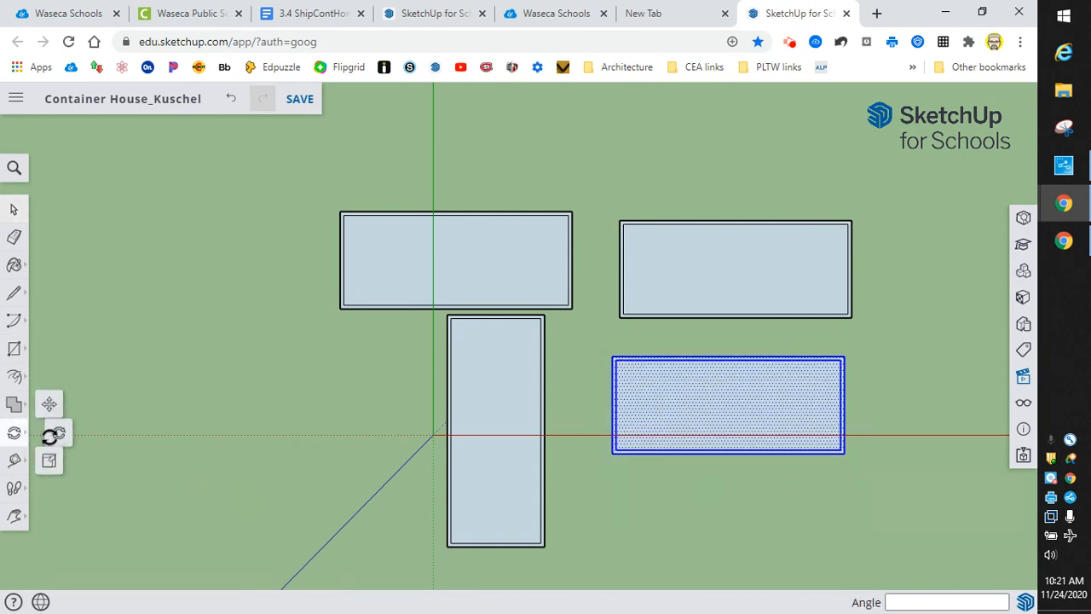
pyautogui.click(838, 451)
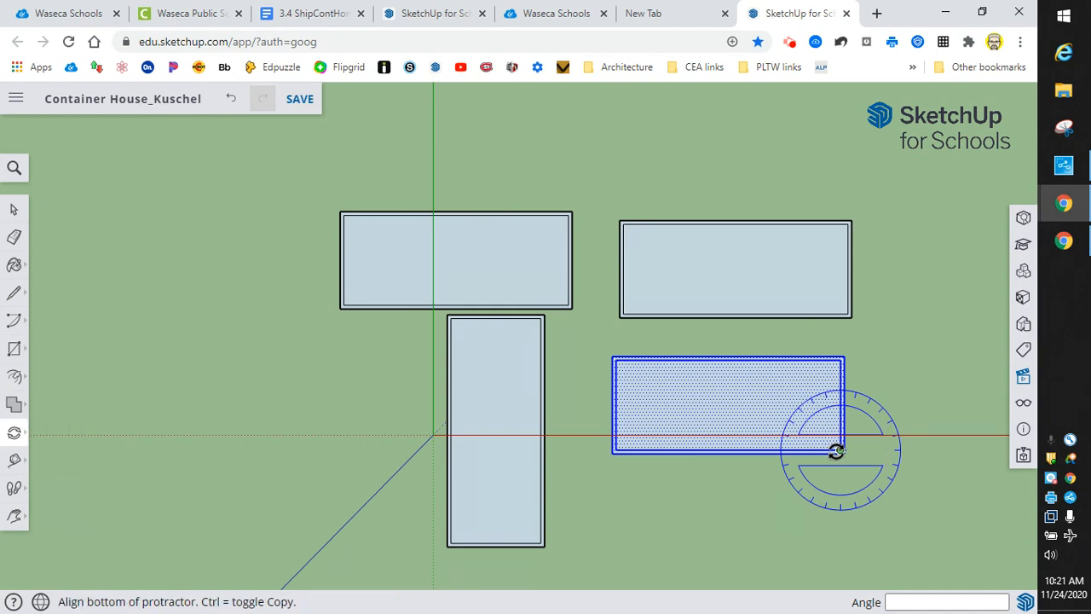
pyautogui.click(836, 452)
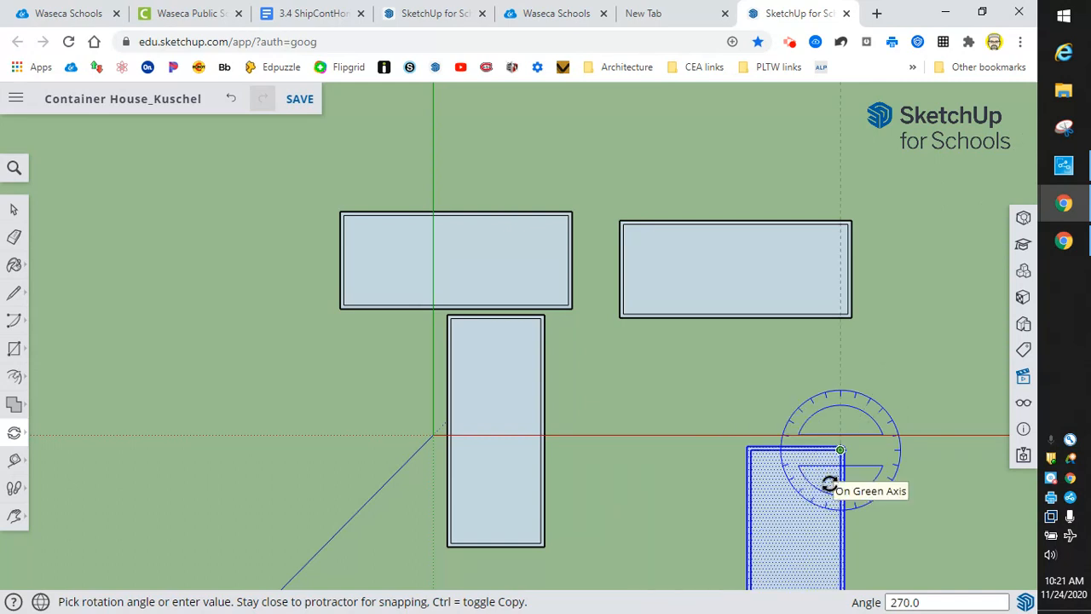
pyautogui.click(831, 482)
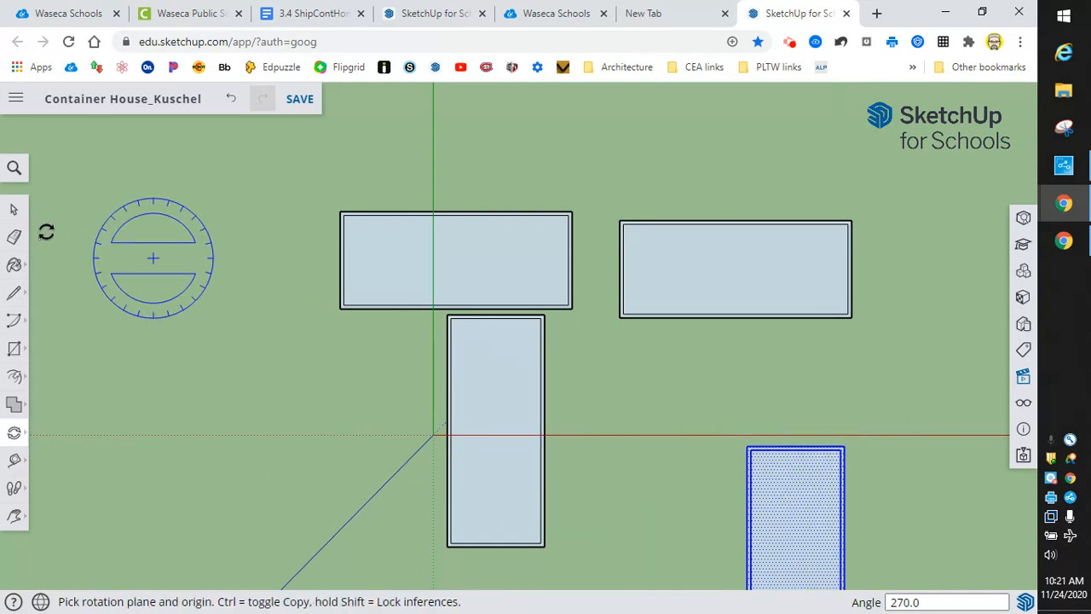
pyautogui.click(13, 210)
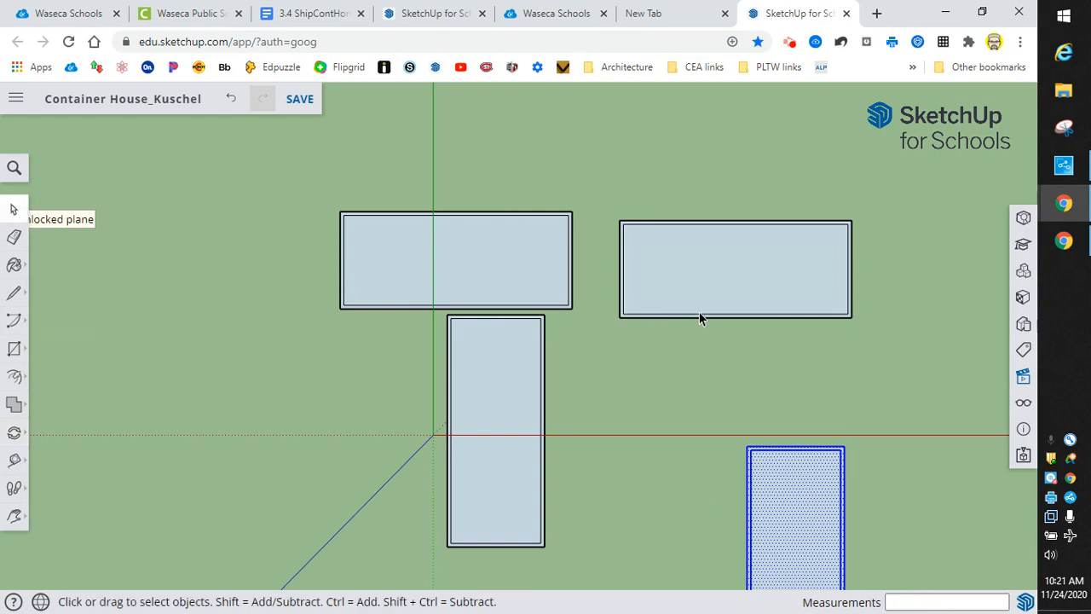
# Rotate the upper-right horizontal container 90 degrees about its upper-right outer corner so it extends upward, and deselect it.
pyautogui.click(106, 277)
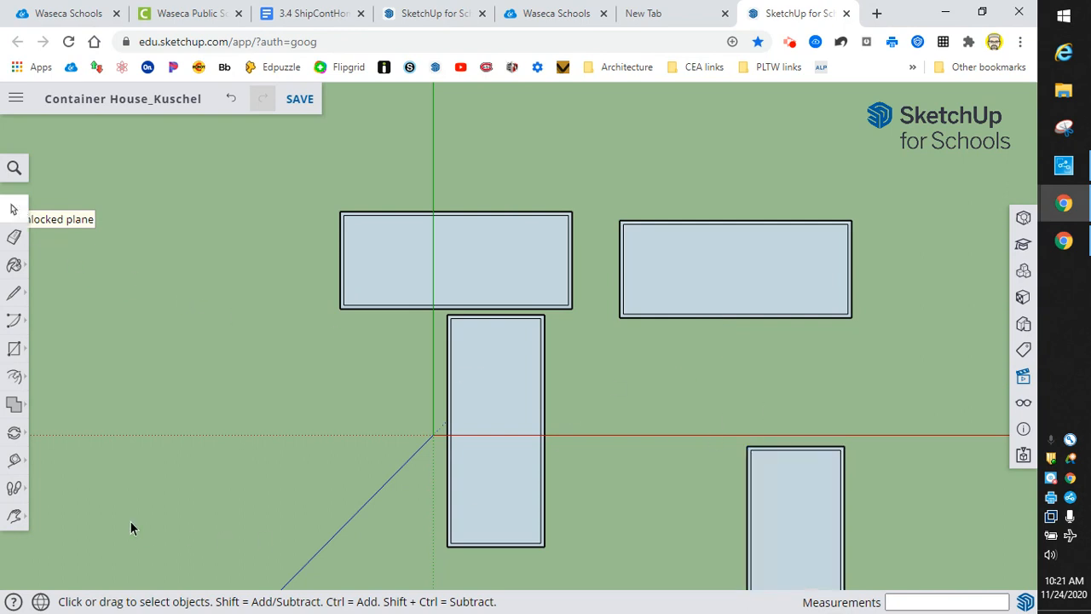
pyautogui.click(14, 516)
pyautogui.moveTo(232, 423); pyautogui.dragTo(56, 517)
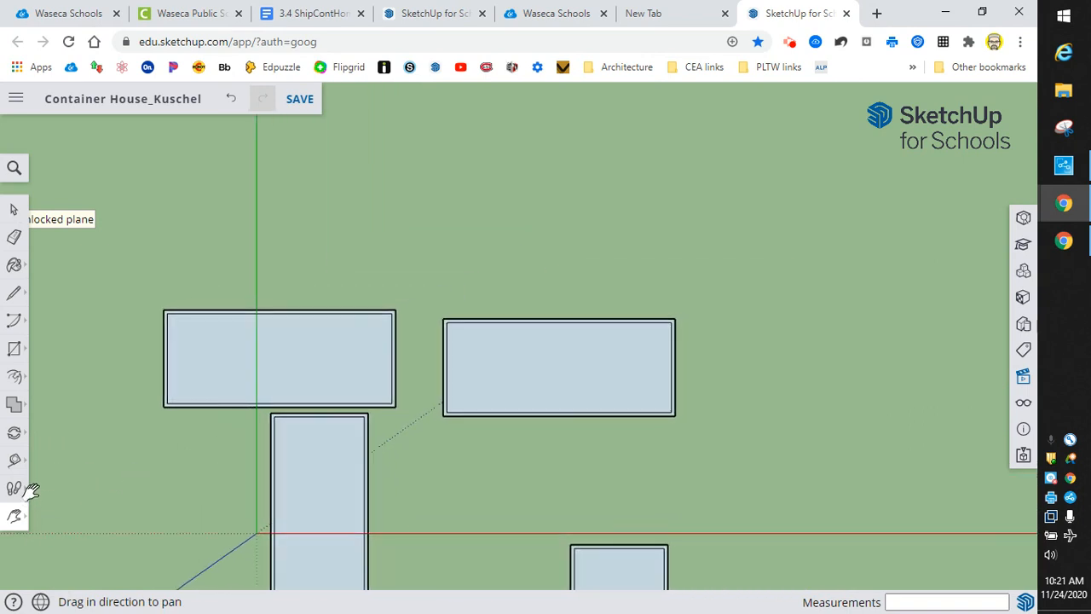
pyautogui.click(13, 214)
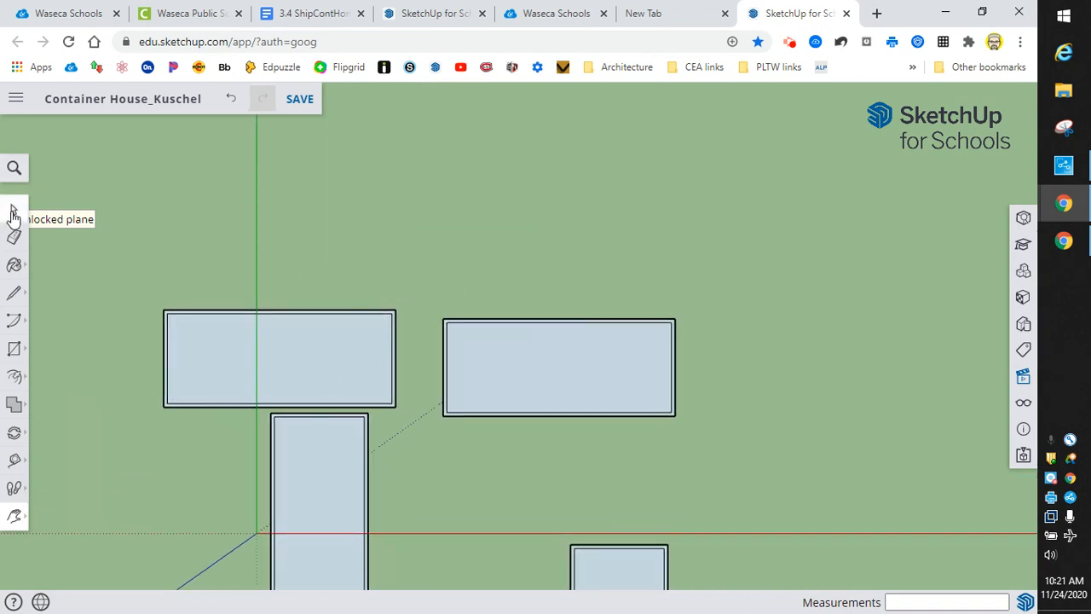
pyautogui.moveTo(425, 305); pyautogui.dragTo(712, 435)
pyautogui.click(14, 434)
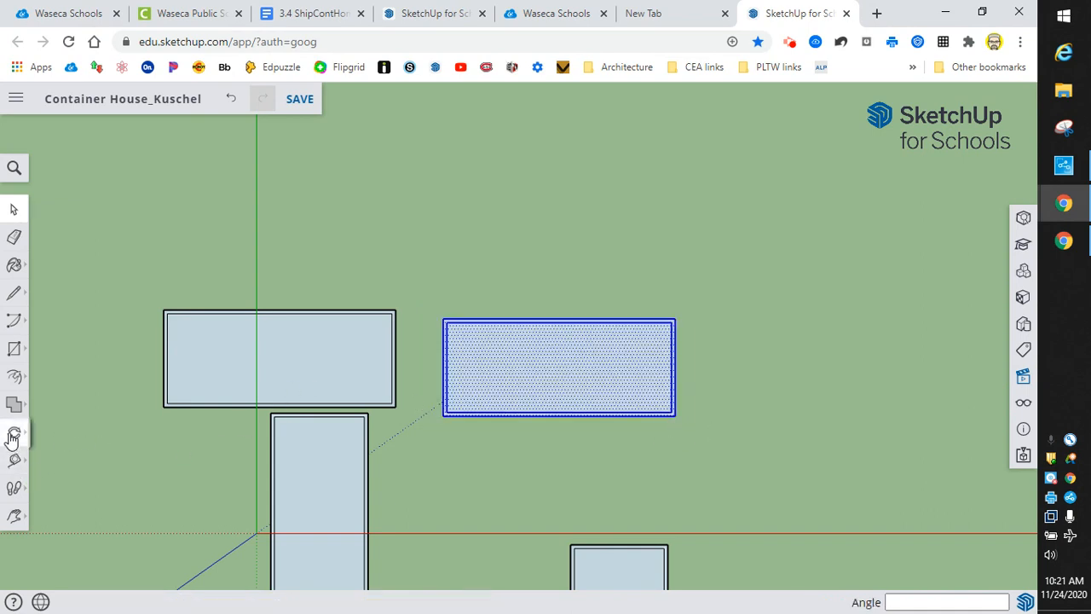
pyautogui.click(675, 321)
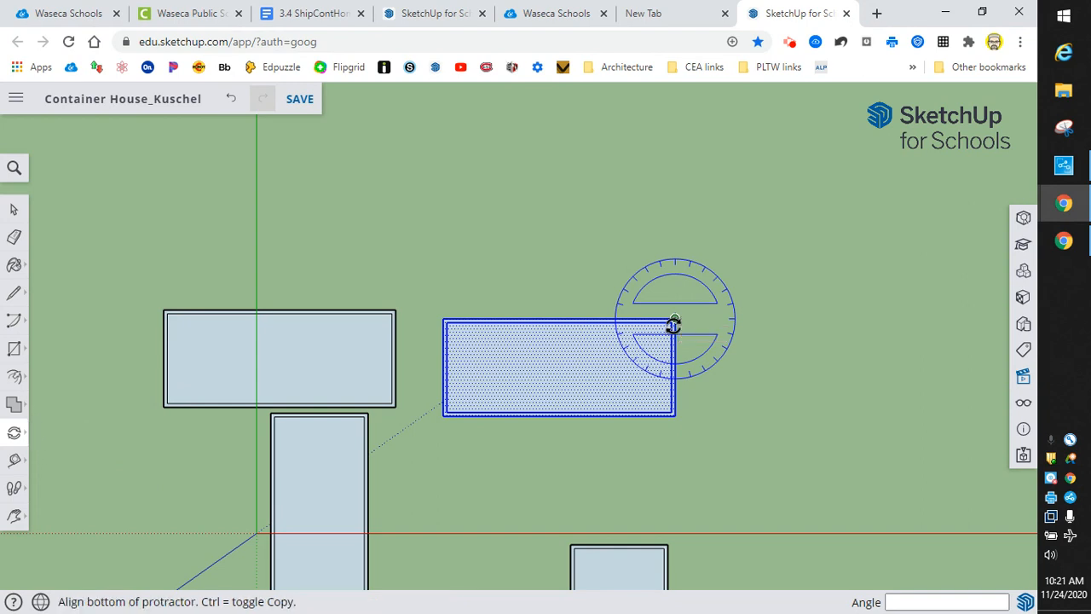
pyautogui.click(748, 312)
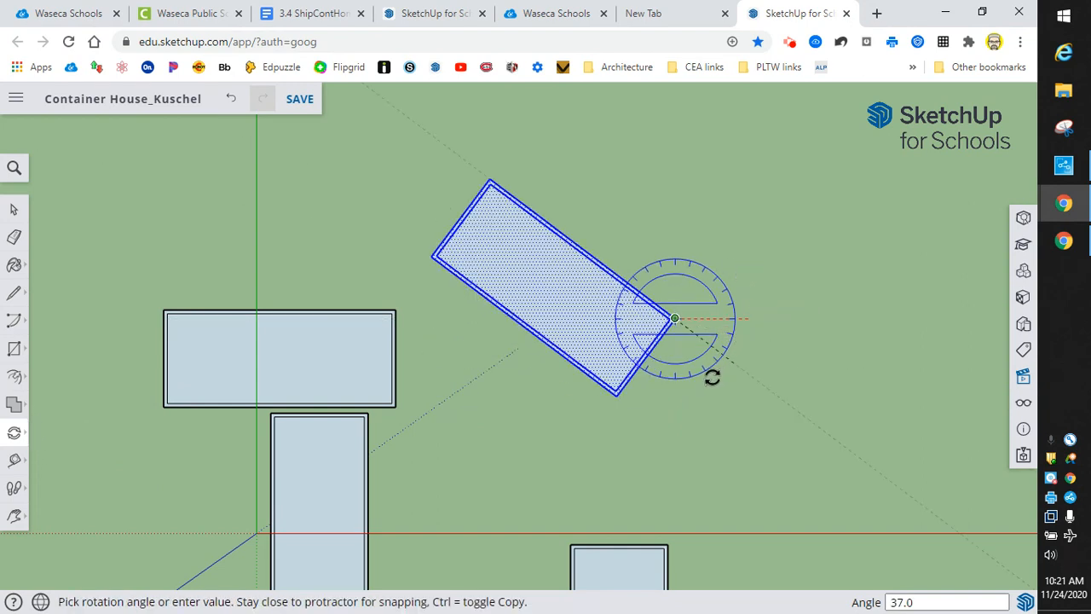
pyautogui.click(669, 384)
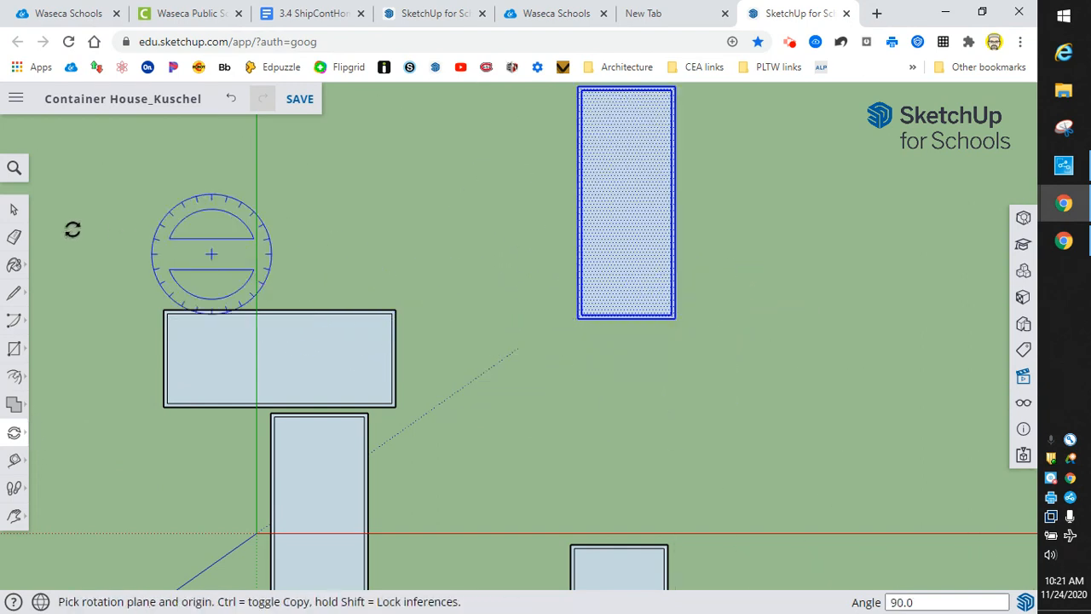
pyautogui.click(13, 210)
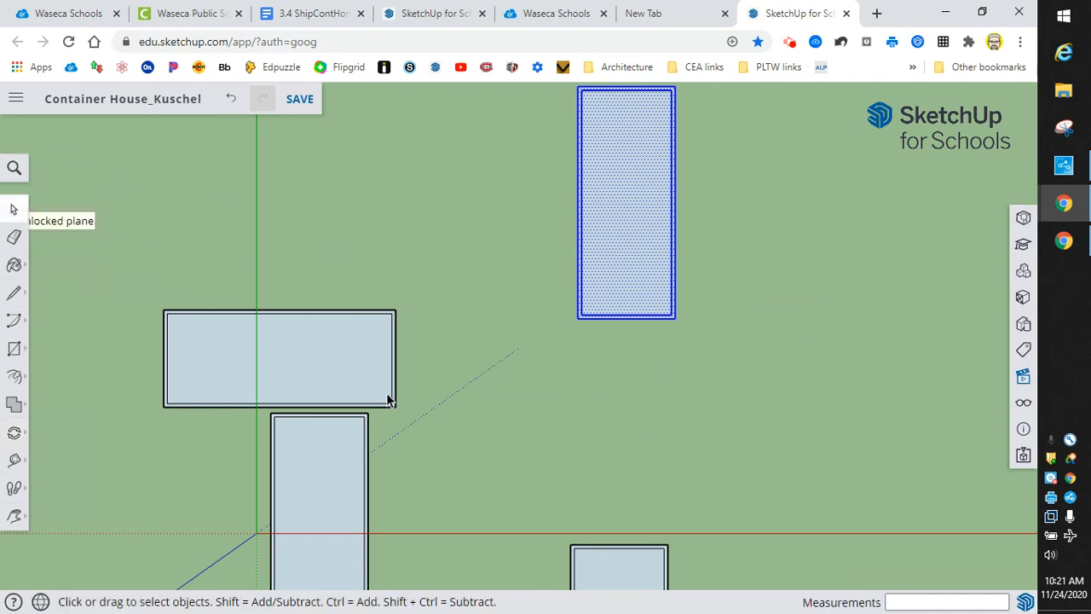
pyautogui.scroll(-3, 387, 395)
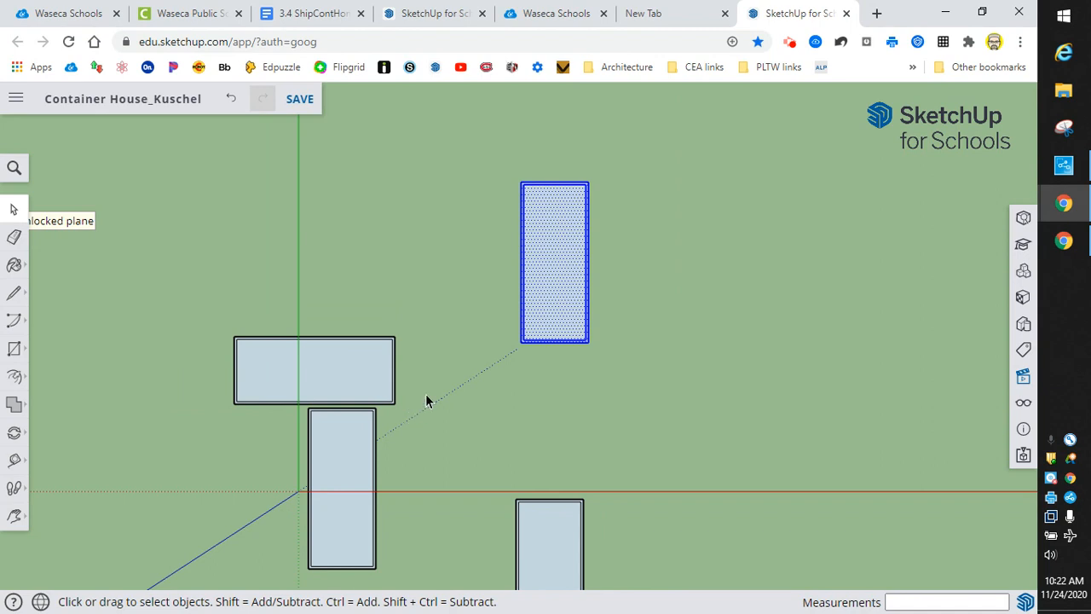
pyautogui.click(241, 237)
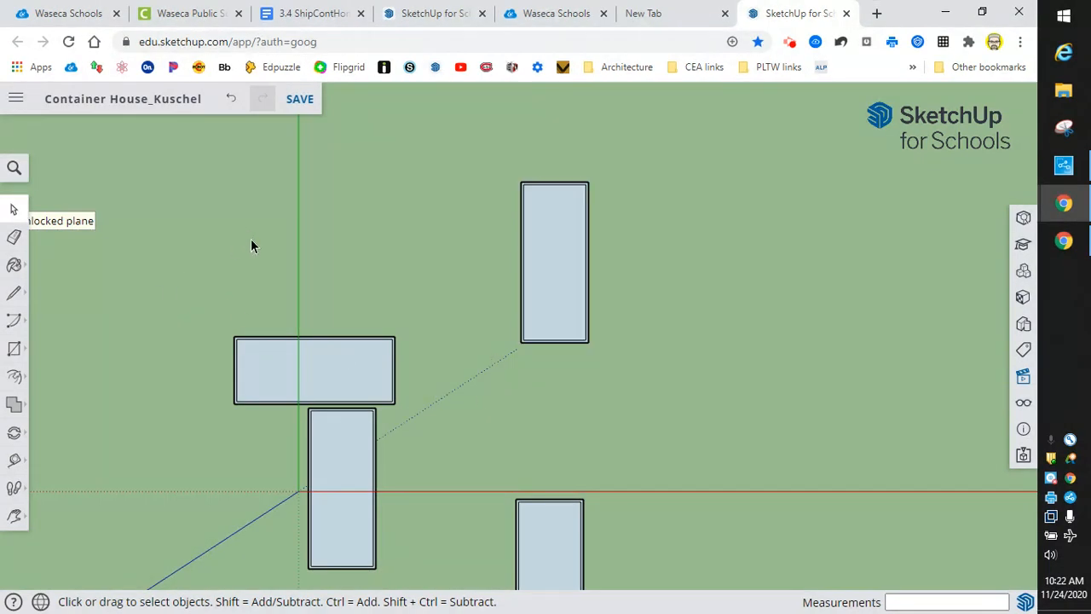
pyautogui.scroll(2, 342, 504)
pyautogui.scroll(-1, 353, 513)
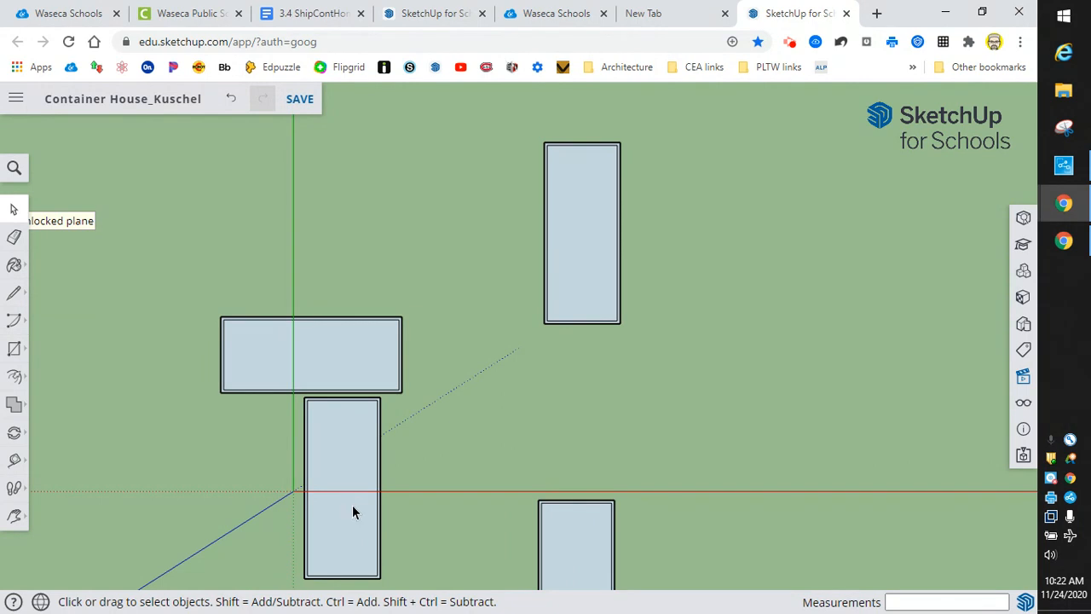
pyautogui.click(14, 432)
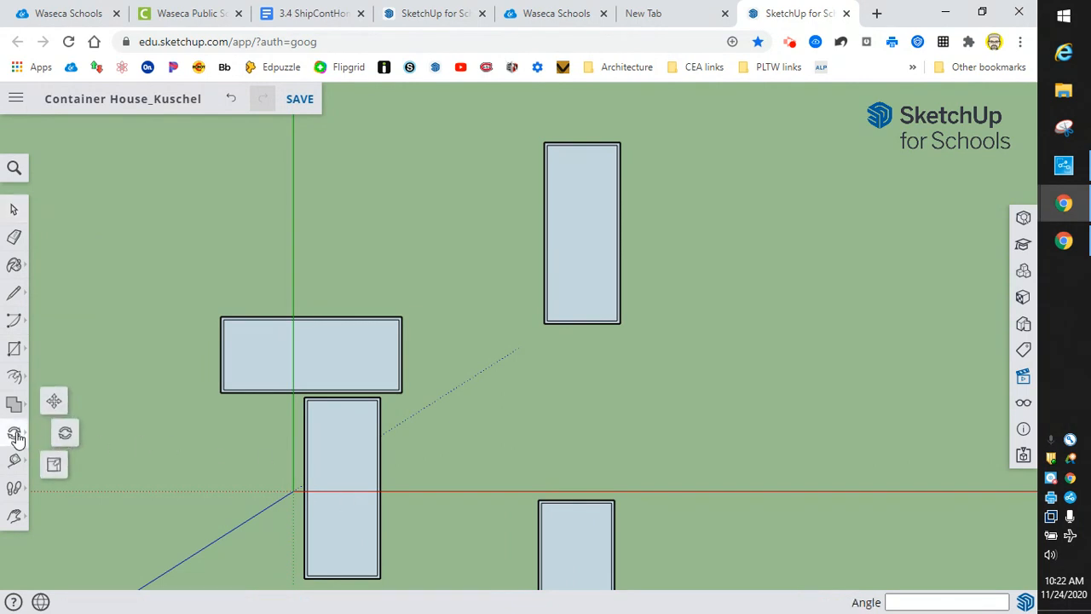
pyautogui.click(54, 400)
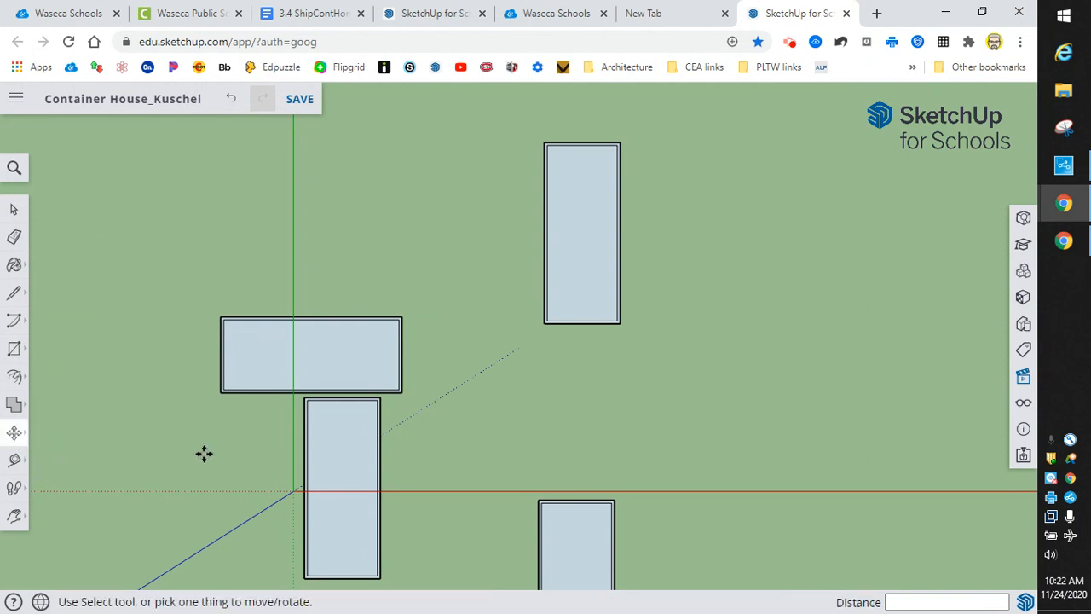
pyautogui.click(14, 209)
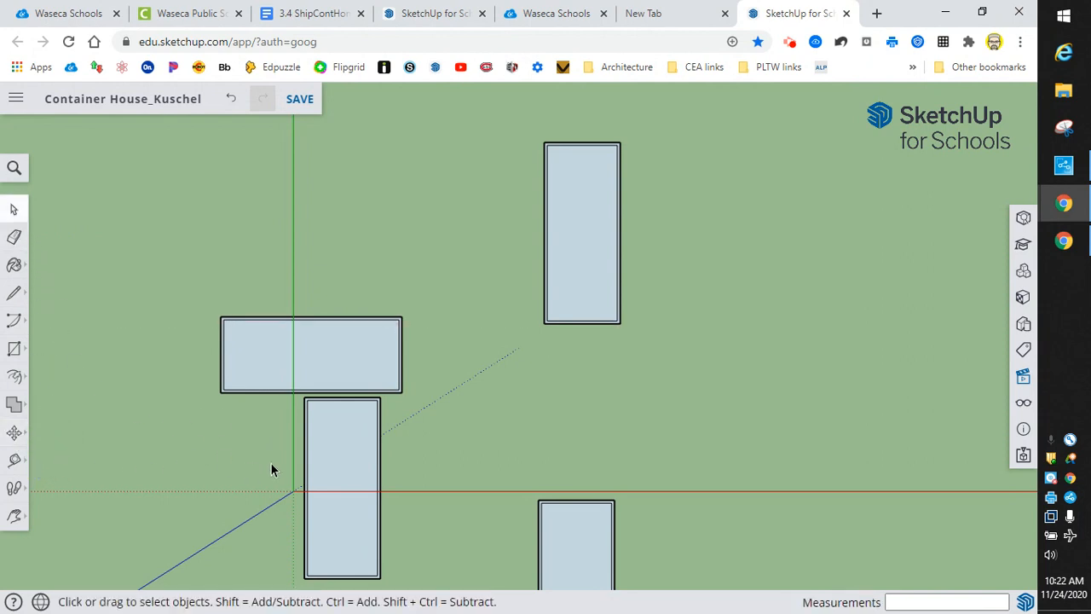
# Move the upright container near the origin so its upper-right corner meets the horizontal container's lower-right corner, and deselect it.
pyautogui.scroll(2, 315, 436)
pyautogui.scroll(-1, 315, 440)
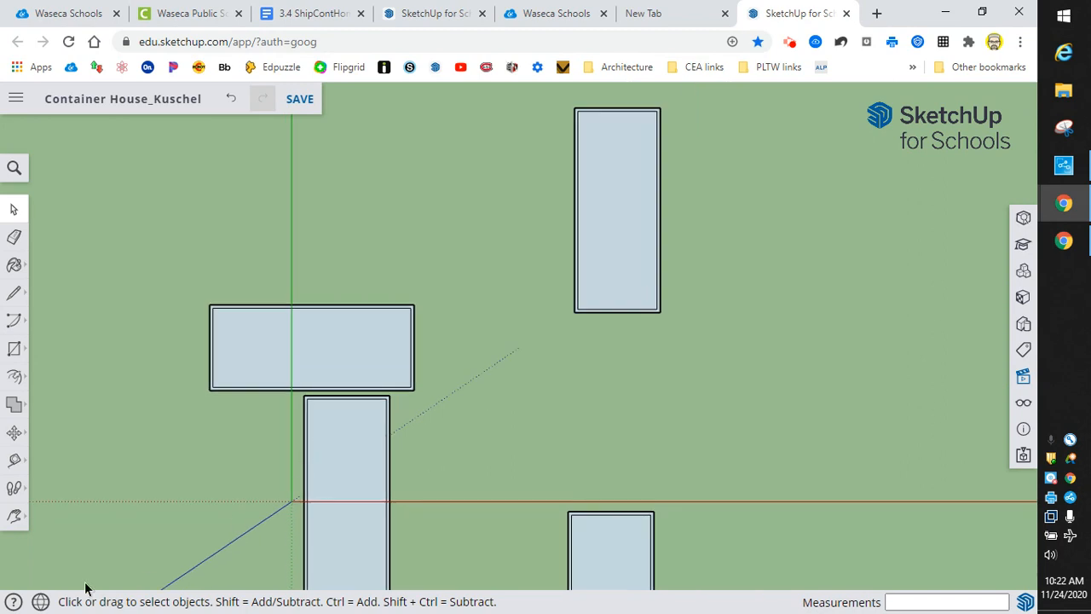
pyautogui.click(14, 515)
pyautogui.click(75, 516)
pyautogui.moveTo(120, 482); pyautogui.dragTo(307, 302)
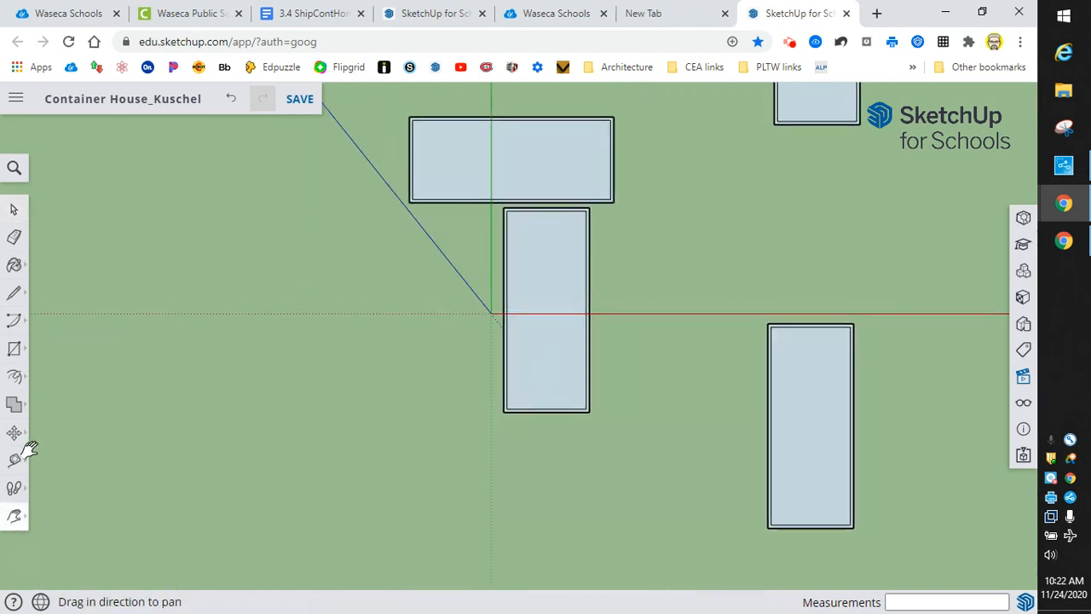
pyautogui.click(14, 210)
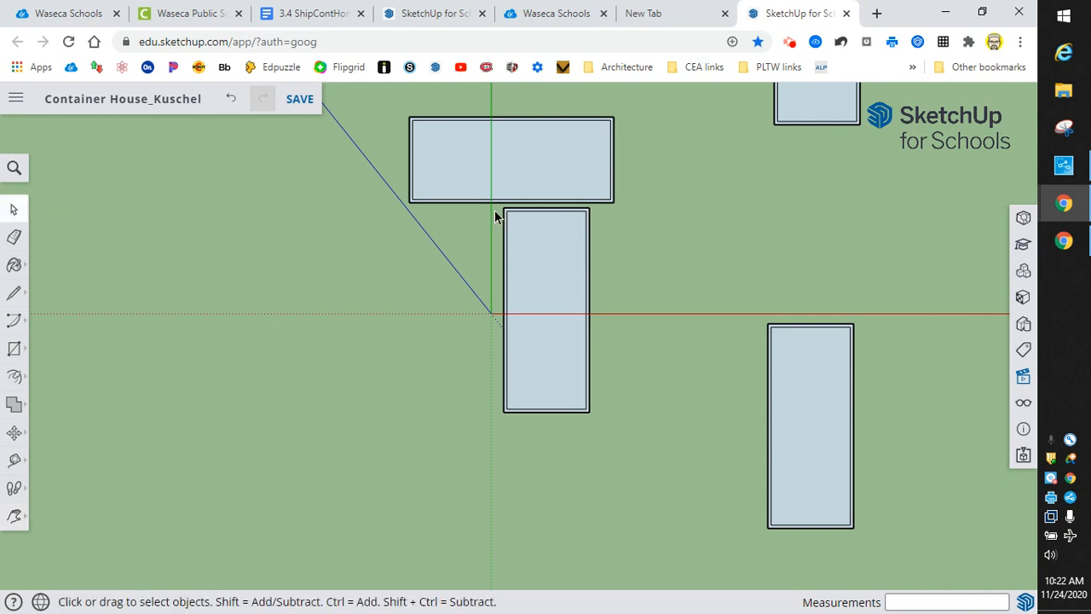
pyautogui.moveTo(500, 213); pyautogui.dragTo(603, 430)
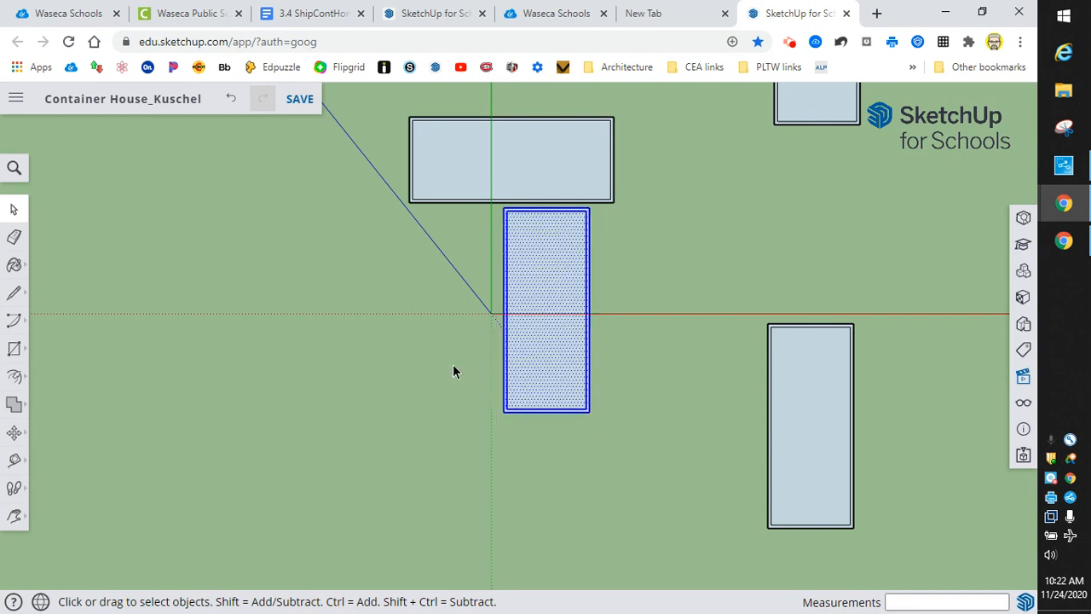
pyautogui.click(14, 435)
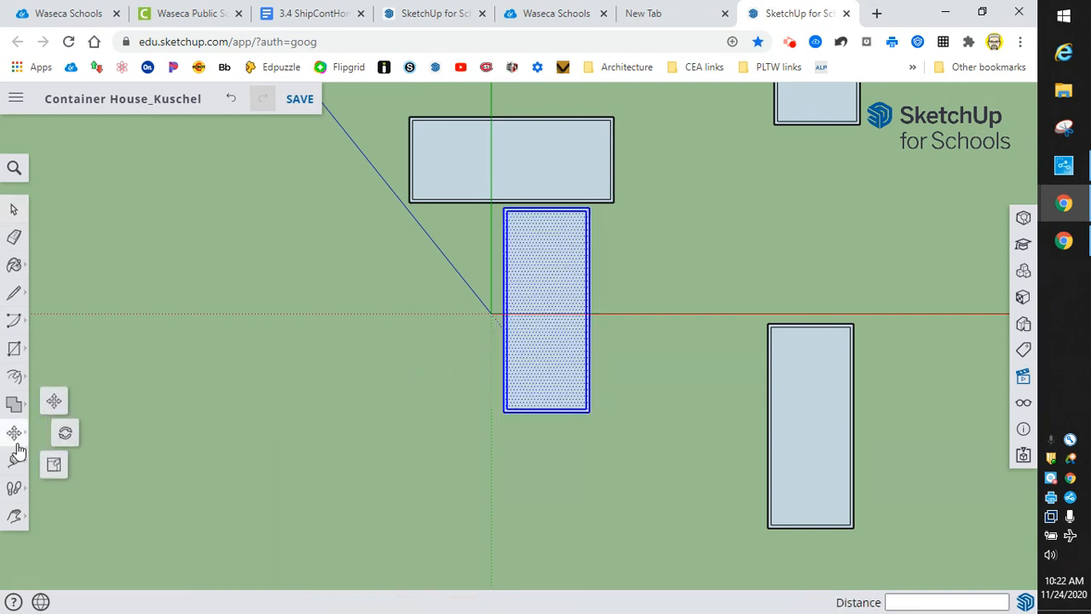
pyautogui.click(52, 401)
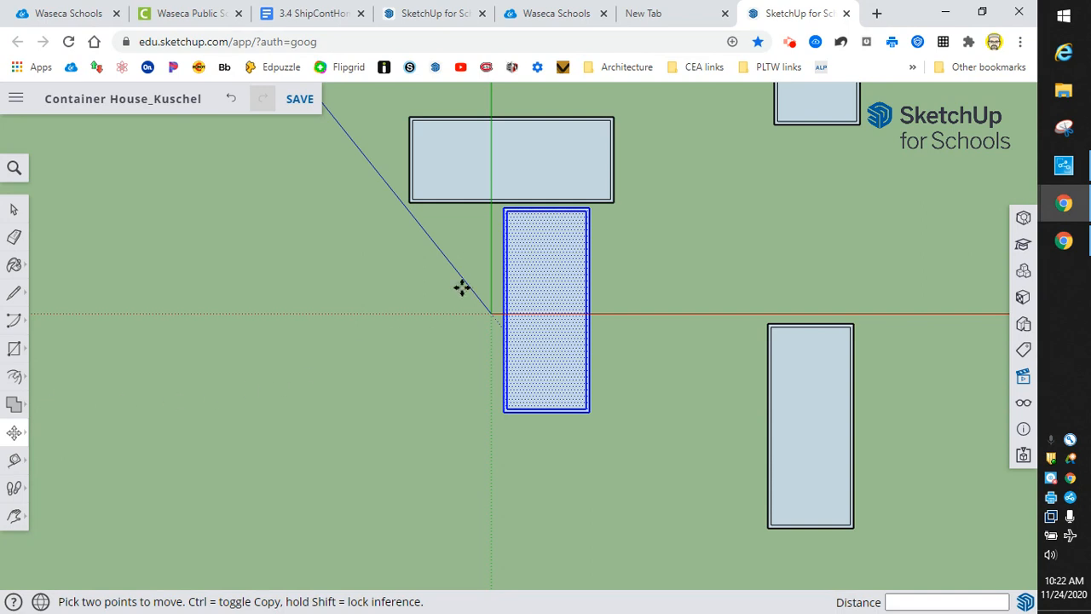
pyautogui.scroll(2, 621, 214)
pyautogui.scroll(1, 607, 239)
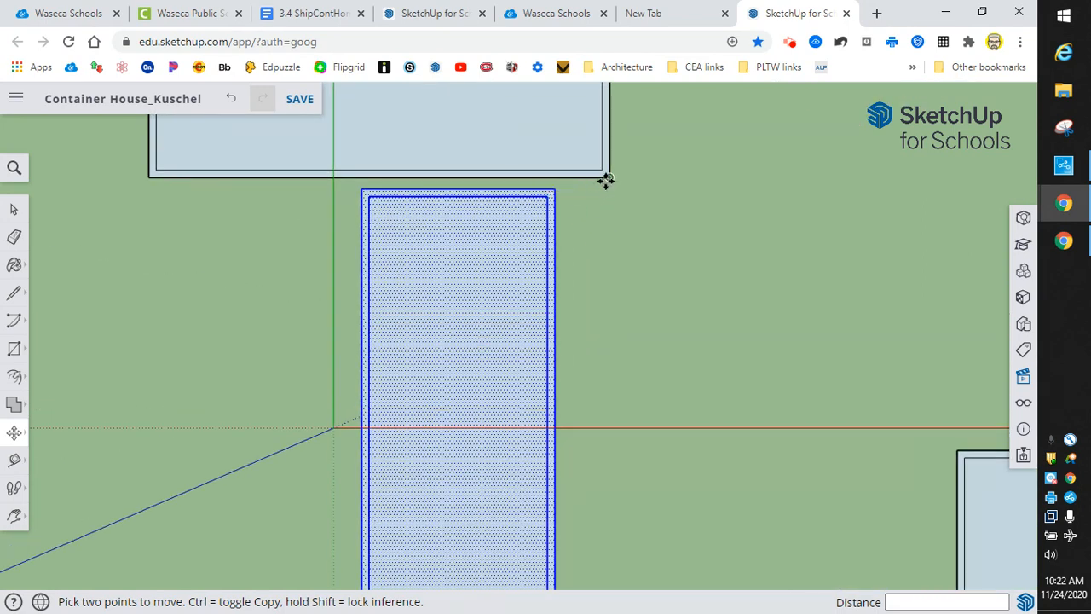
pyautogui.click(554, 190)
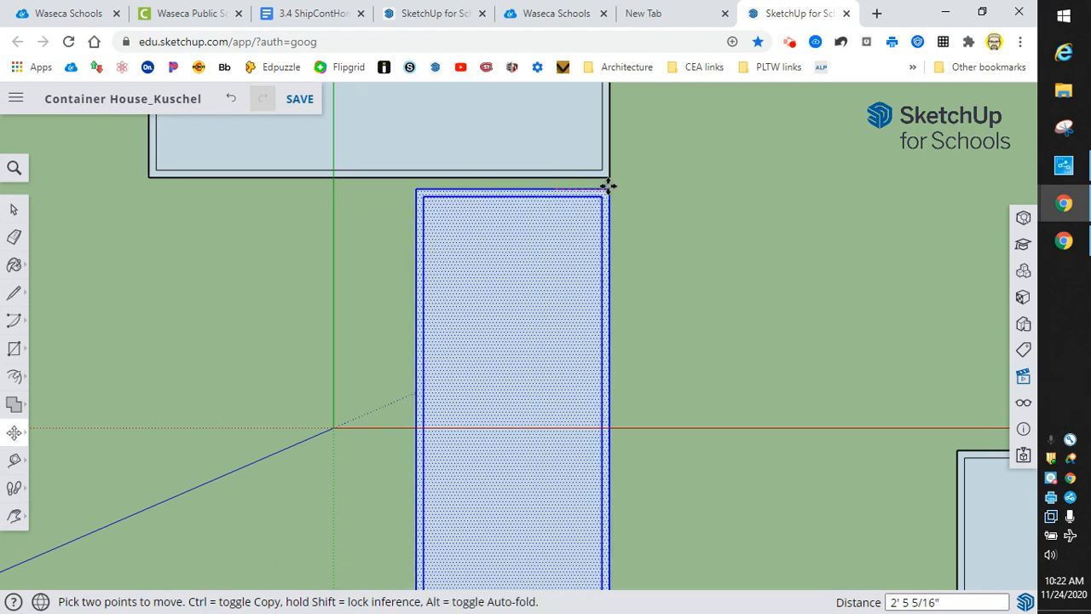
pyautogui.click(607, 180)
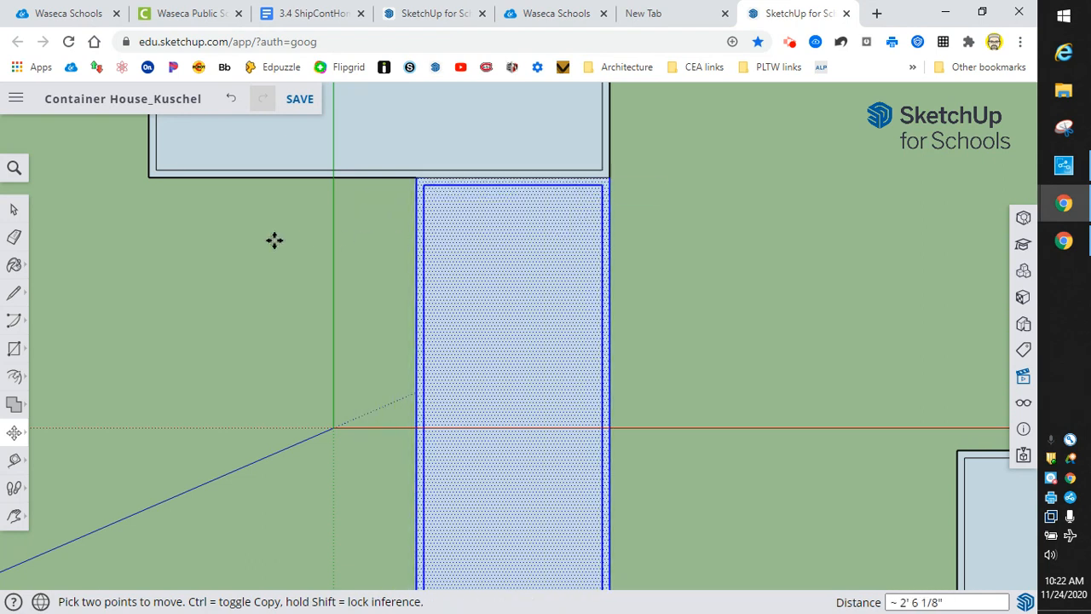
pyautogui.click(14, 210)
pyautogui.scroll(-3, 166, 266)
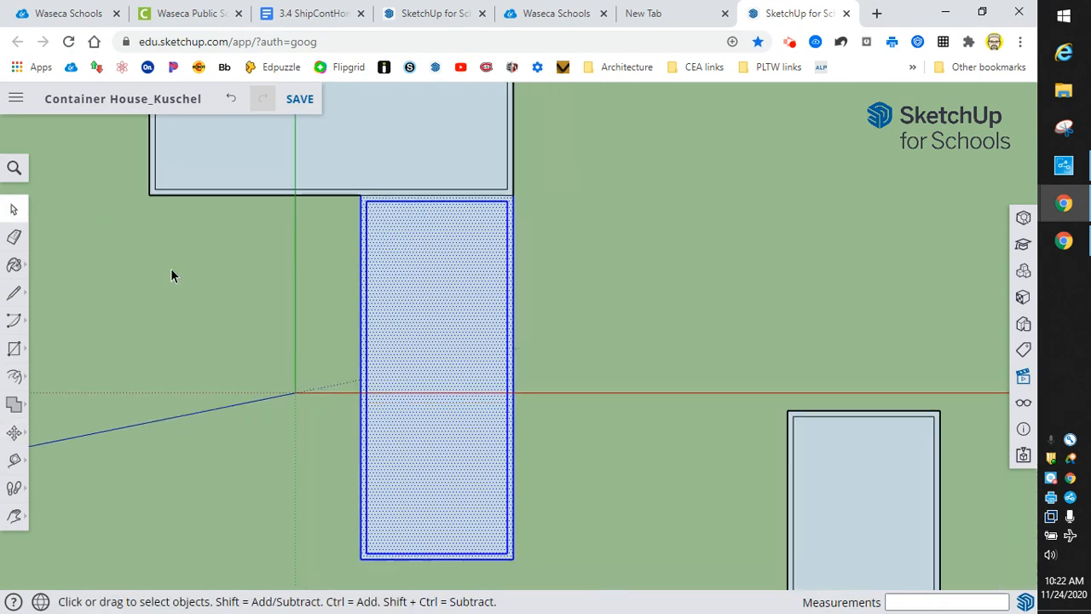
pyautogui.scroll(-4, 192, 286)
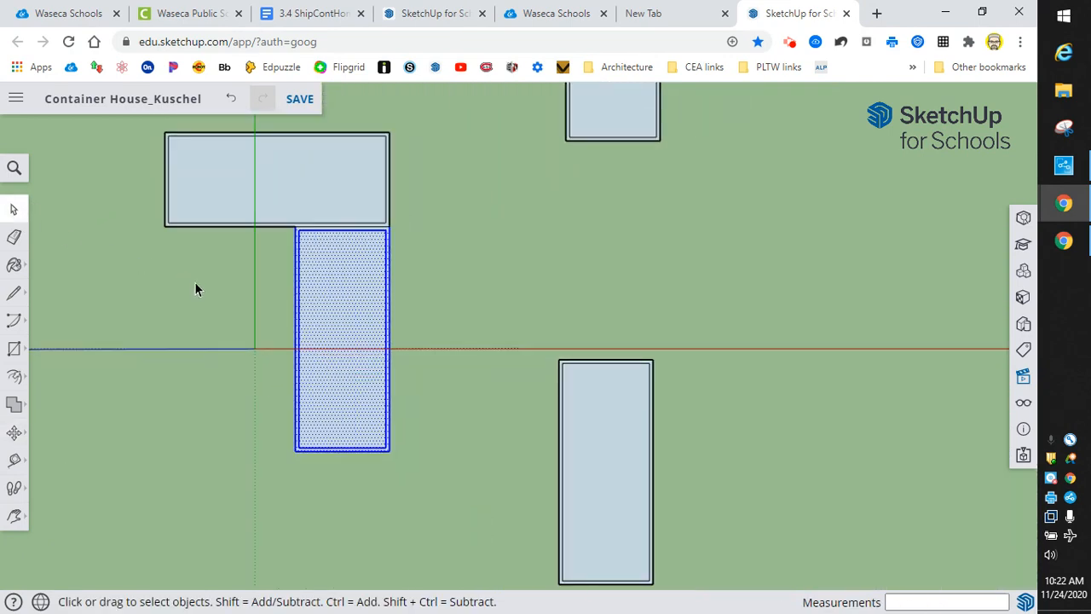
pyautogui.click(196, 288)
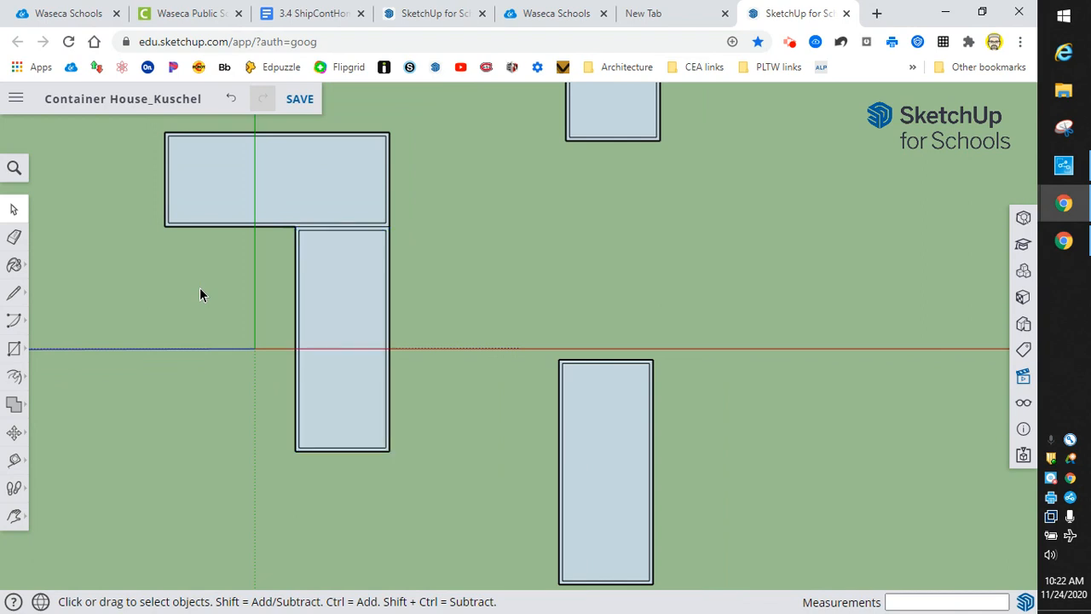
# Move the lower-right upright container so its upper-right corner meets the upper-left corner of the upright container already attached below the horizontal one.
pyautogui.moveTo(547, 347); pyautogui.dragTo(674, 594)
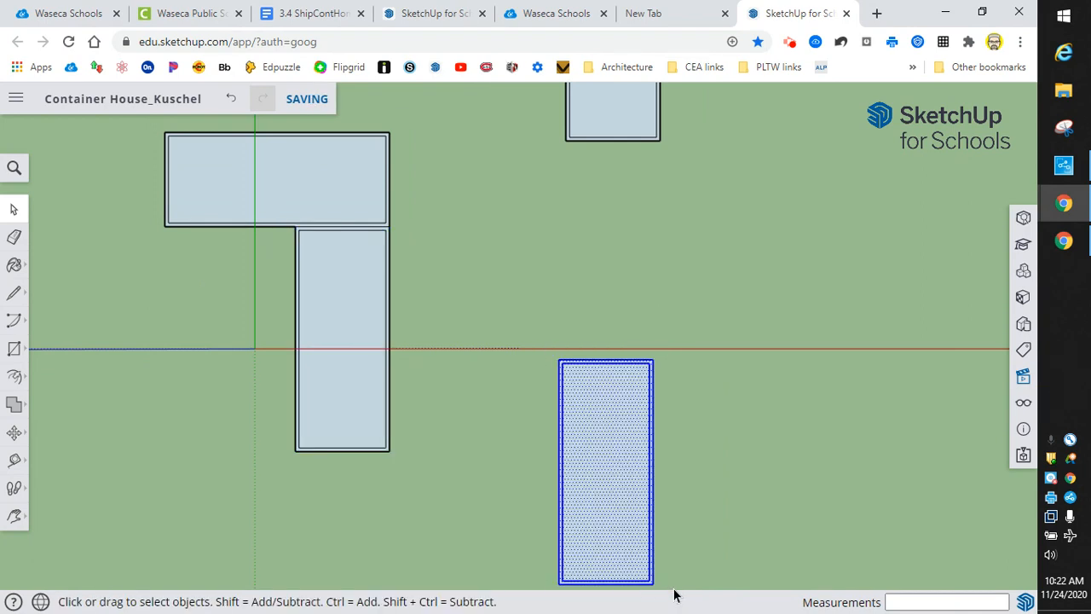
pyautogui.click(13, 432)
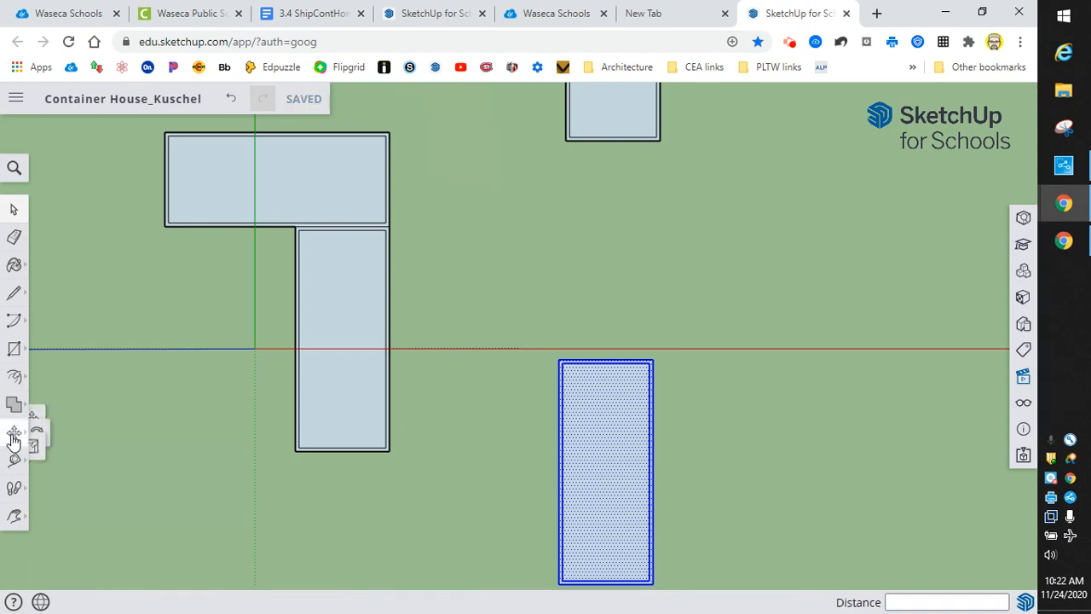
pyautogui.click(56, 404)
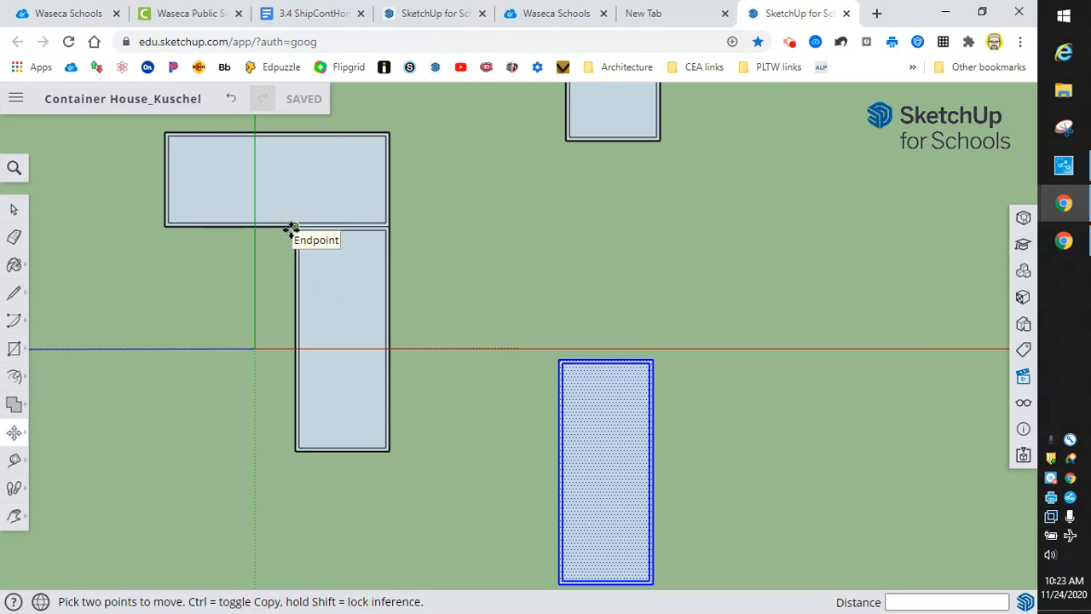
pyautogui.click(654, 365)
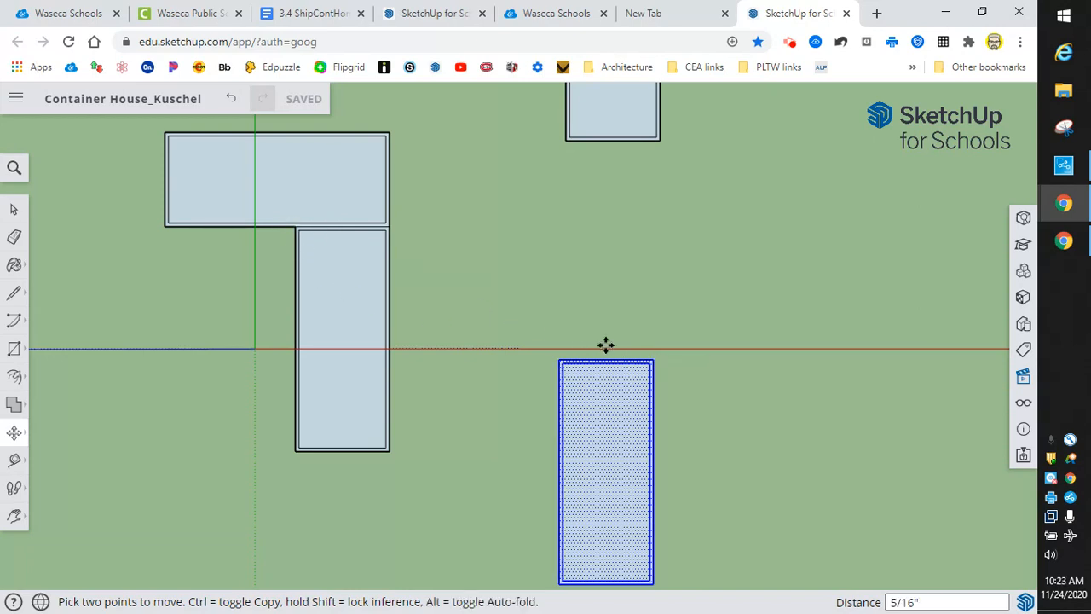
pyautogui.scroll(2, 256, 255)
pyautogui.scroll(2, 254, 243)
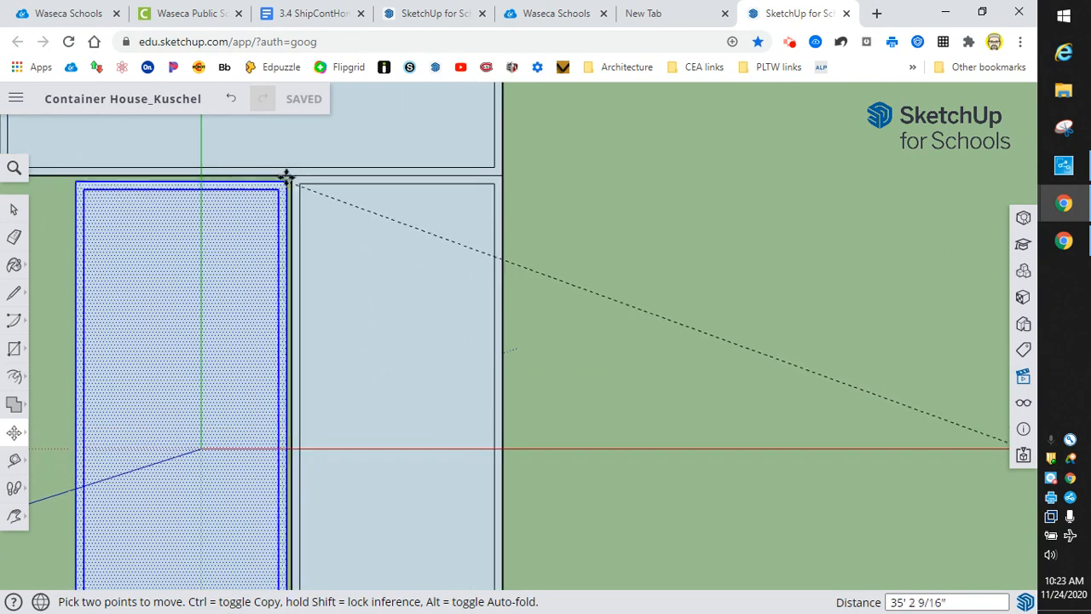
pyautogui.click(288, 175)
pyautogui.scroll(-4, 546, 341)
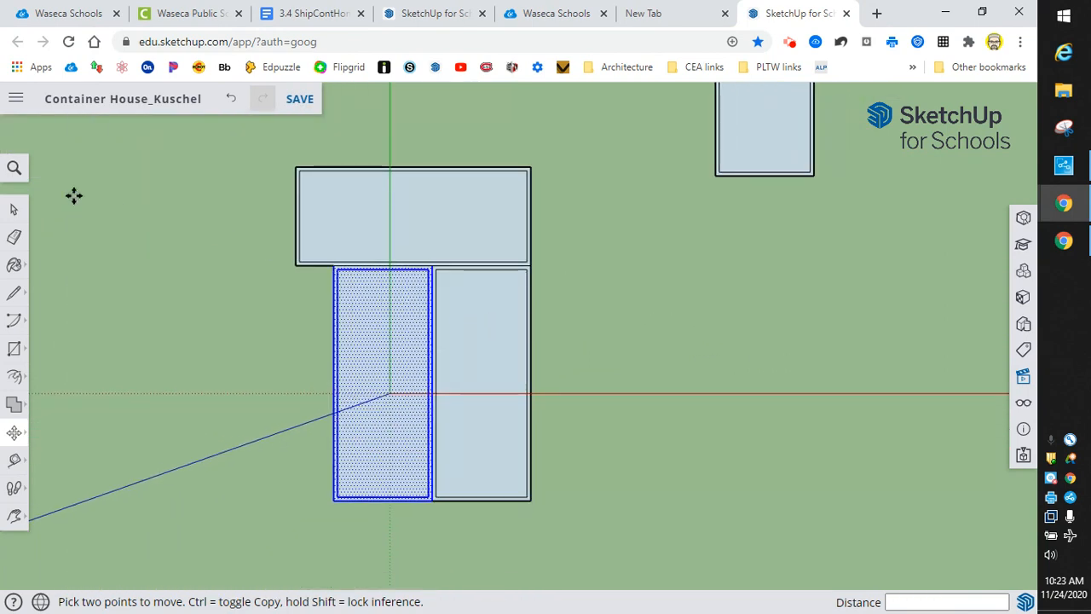
pyautogui.click(13, 209)
pyautogui.scroll(-1, 201, 363)
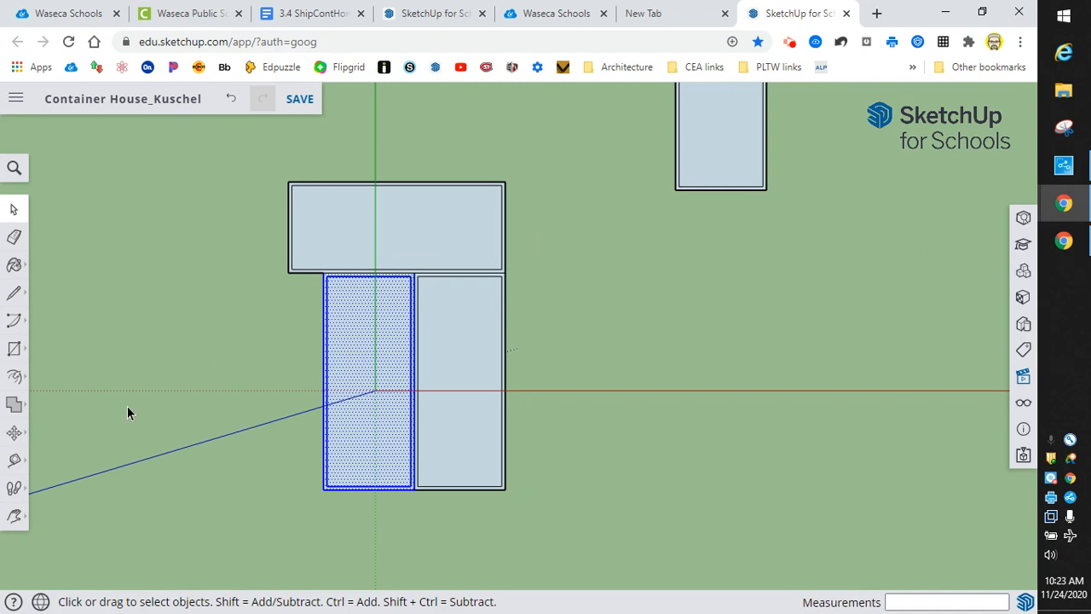
# Move the remaining detached upright container so its upper-right corner meets the upper-left corner of the leftmost attached upright container, and deselect it.
pyautogui.click(13, 515)
pyautogui.moveTo(131, 415); pyautogui.dragTo(219, 541)
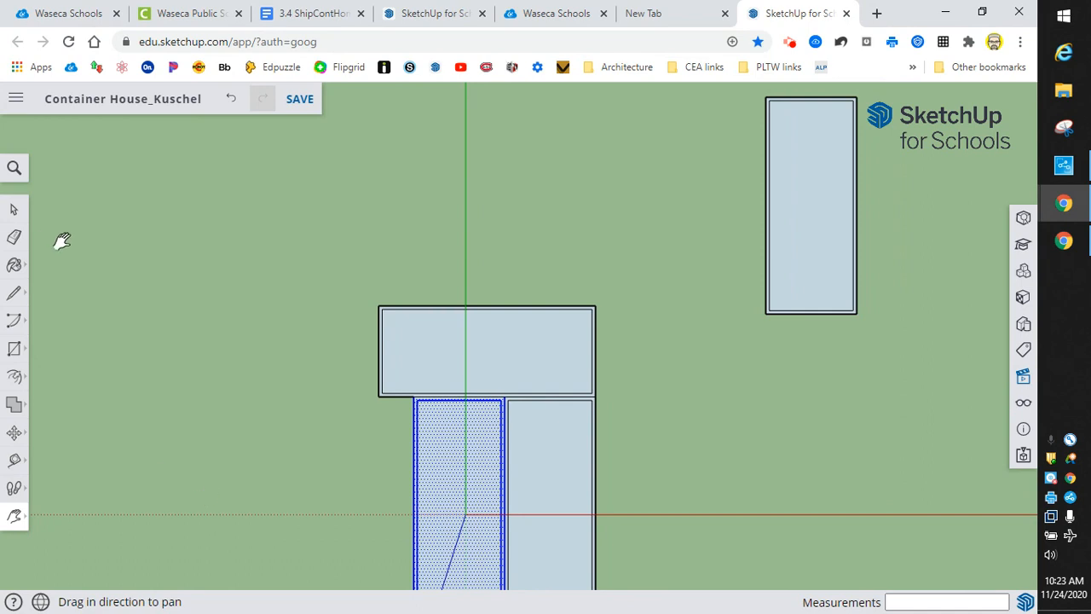
pyautogui.click(13, 212)
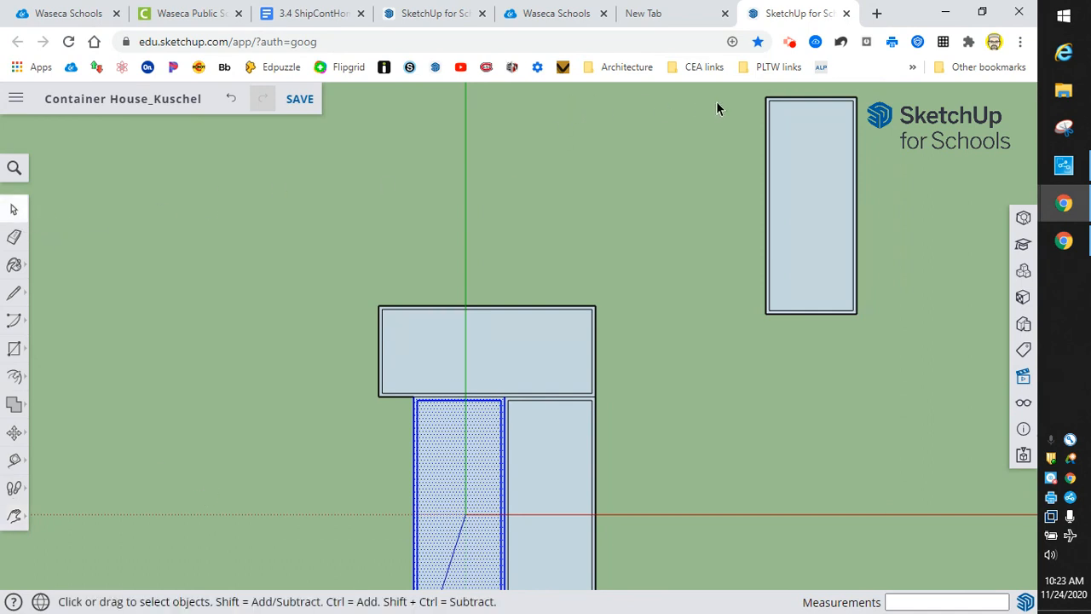
pyautogui.moveTo(755, 90); pyautogui.dragTo(866, 332)
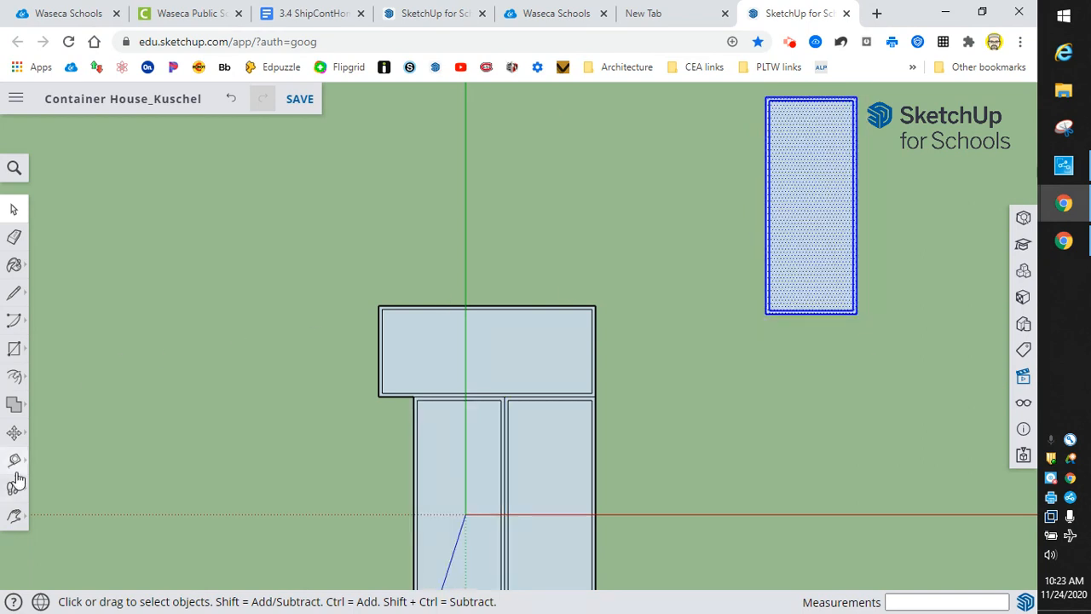
pyautogui.click(14, 433)
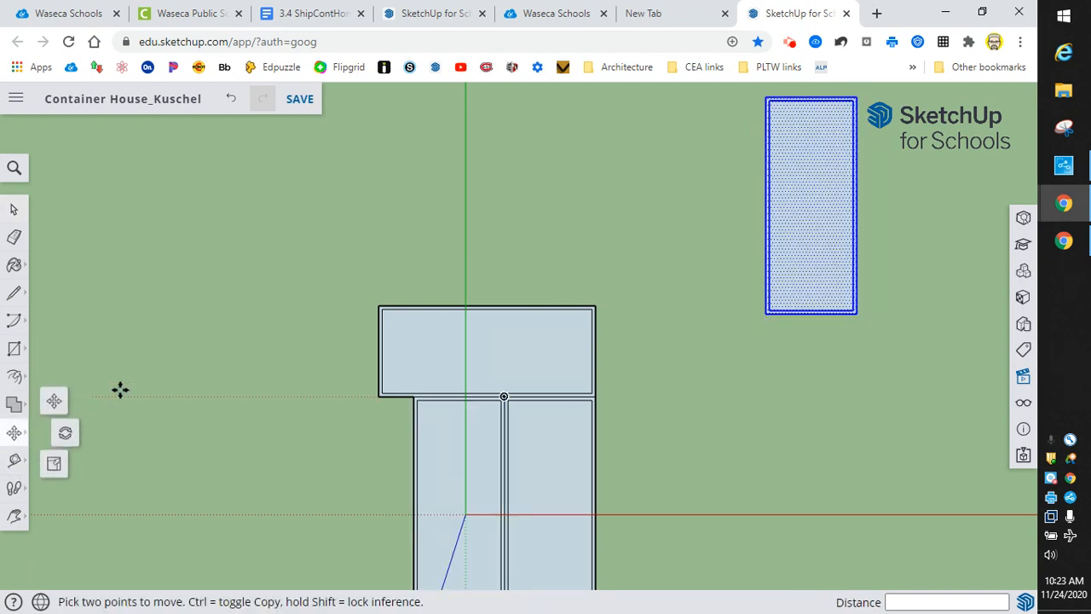
pyautogui.click(858, 96)
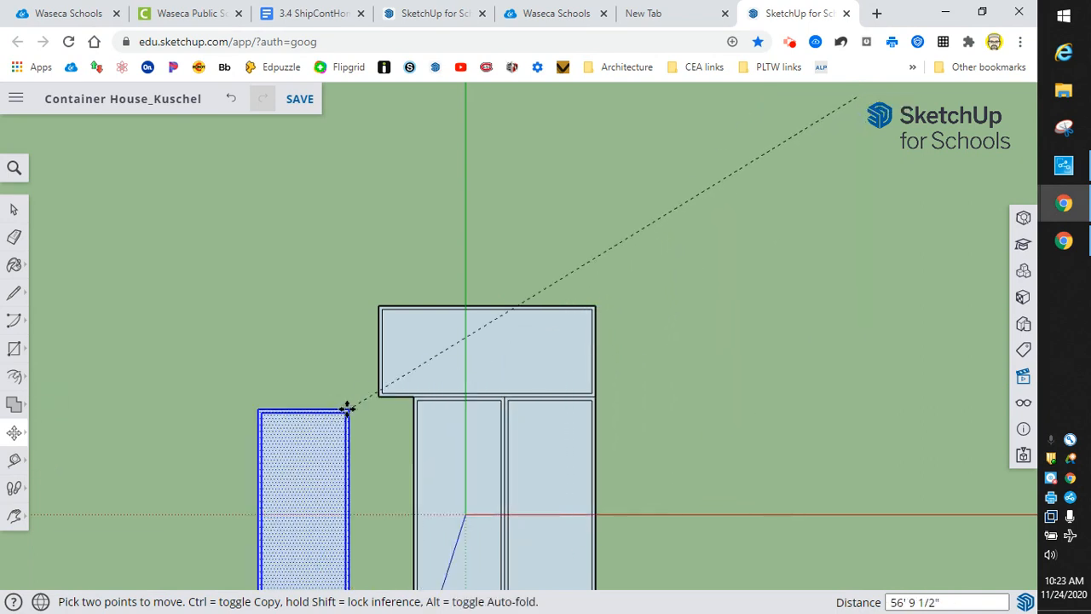
pyautogui.scroll(2, 373, 412)
pyautogui.scroll(4, 373, 412)
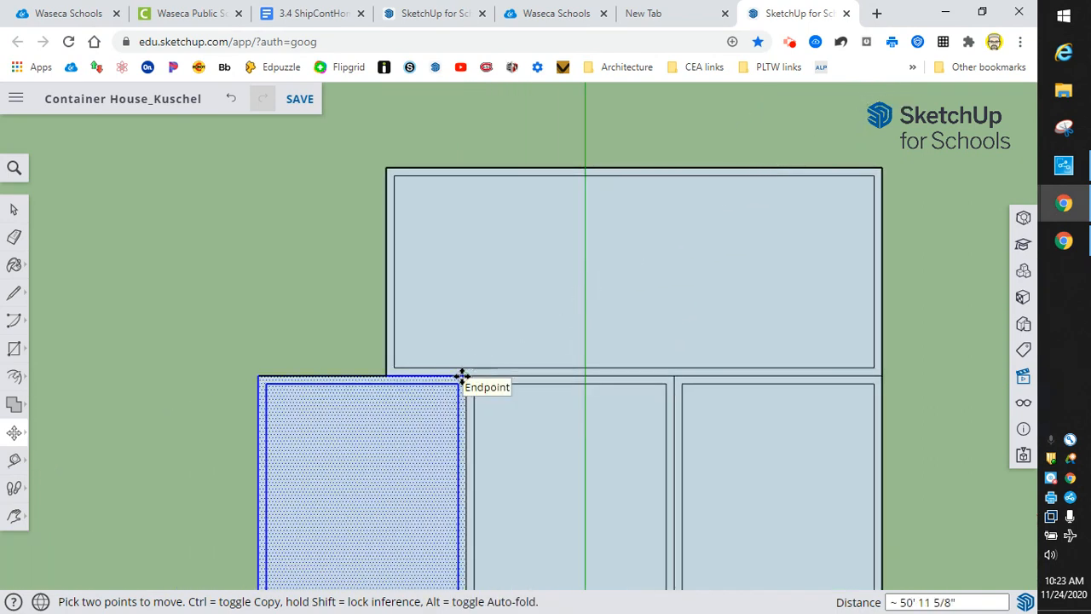
pyautogui.click(464, 377)
pyautogui.click(15, 210)
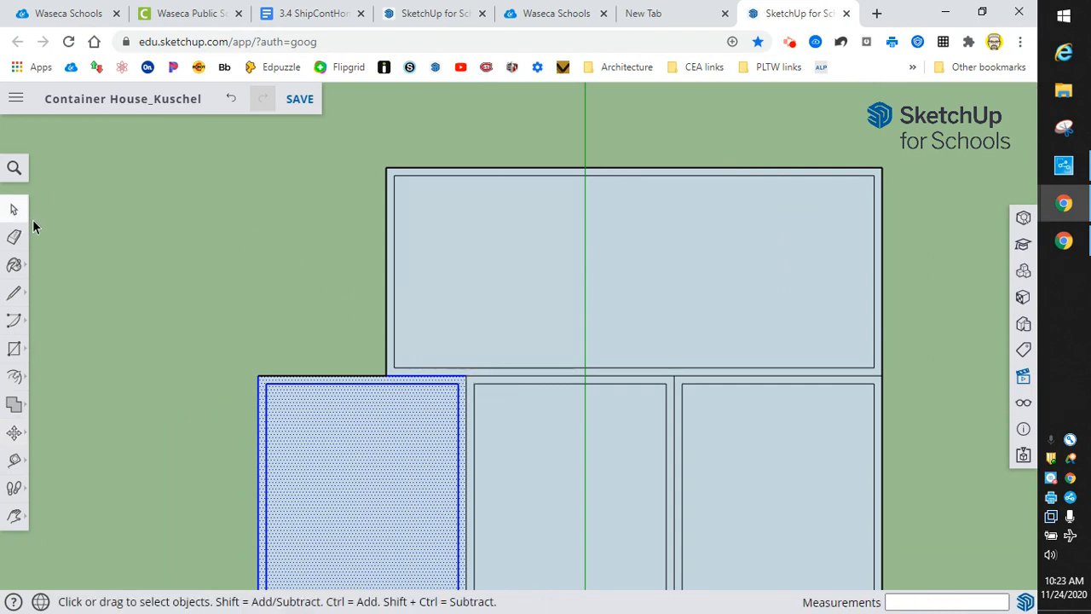
pyautogui.click(14, 516)
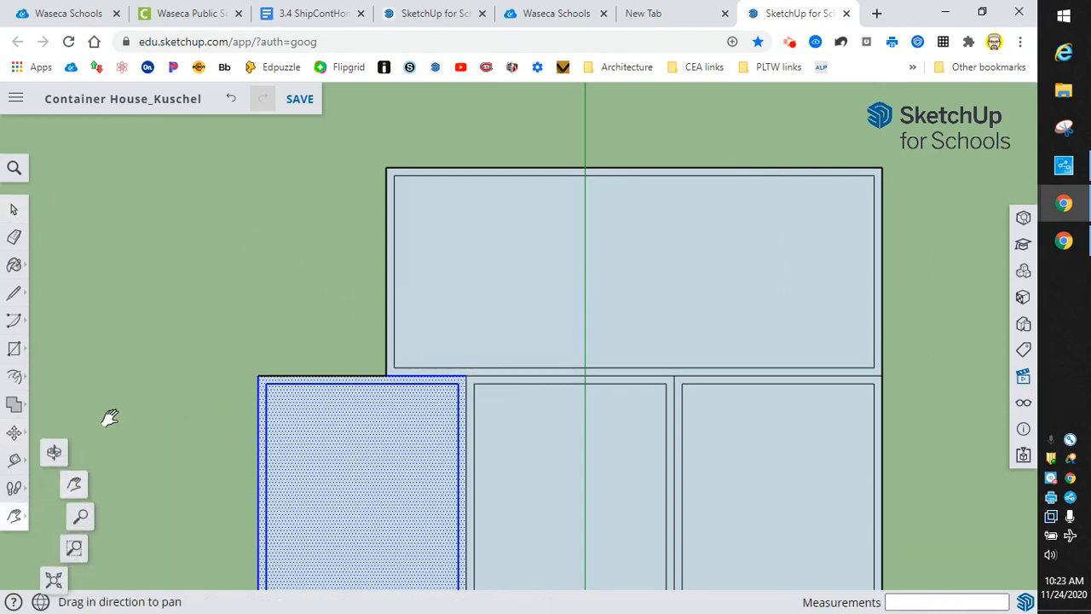
pyautogui.click(14, 210)
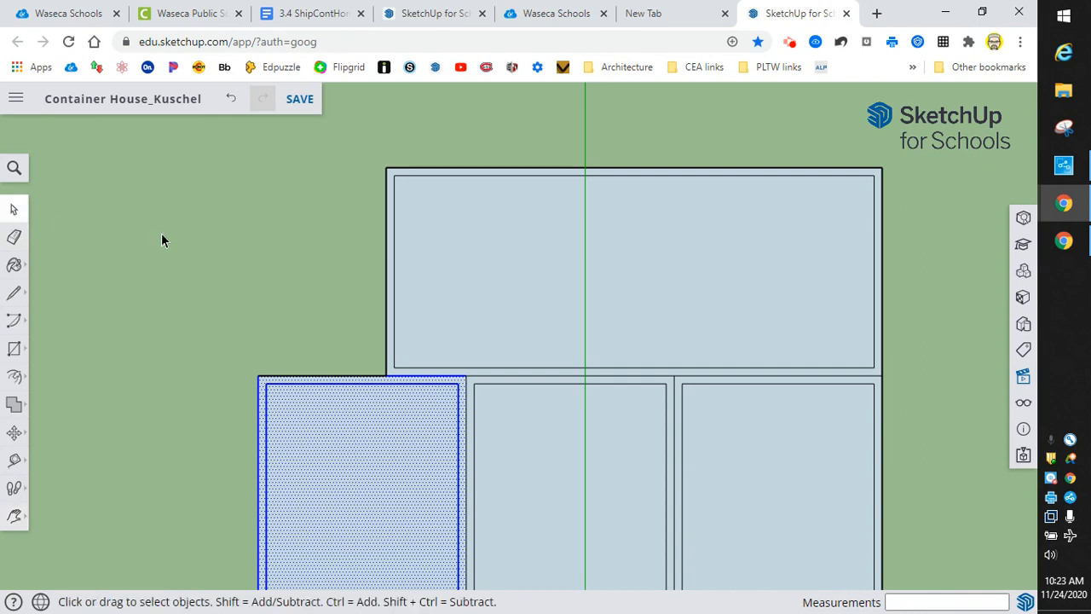
pyautogui.click(162, 235)
pyautogui.scroll(-5, 178, 316)
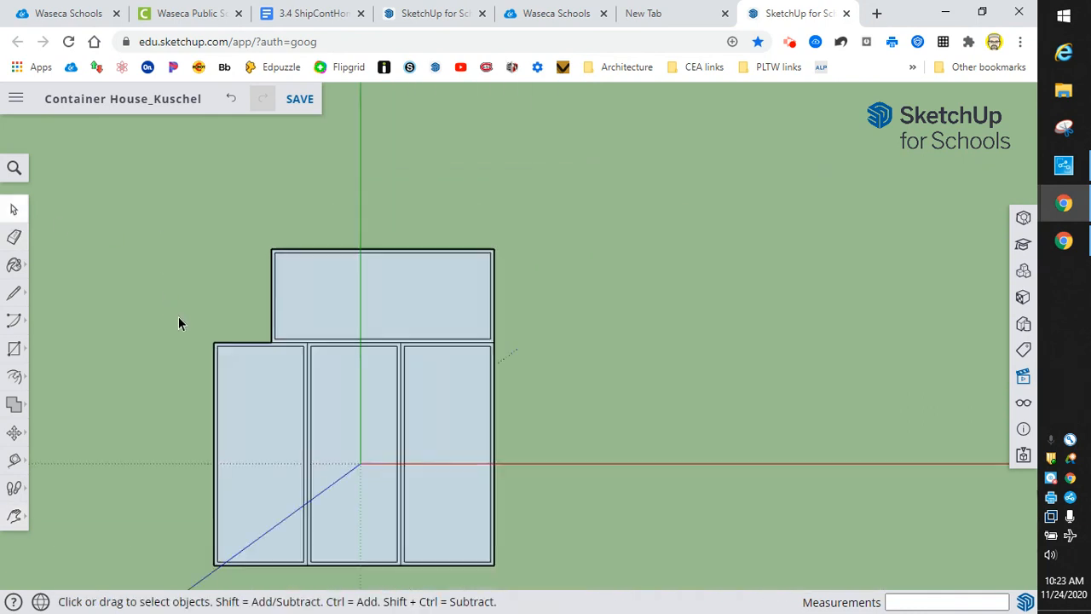
pyautogui.click(14, 515)
pyautogui.moveTo(128, 461); pyautogui.dragTo(312, 373)
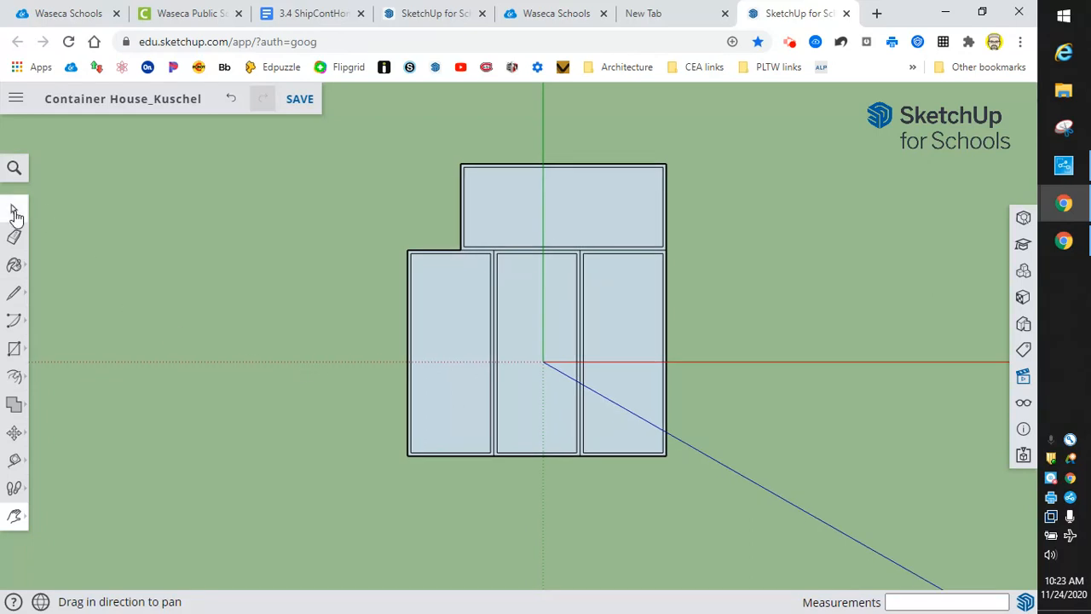
pyautogui.click(13, 210)
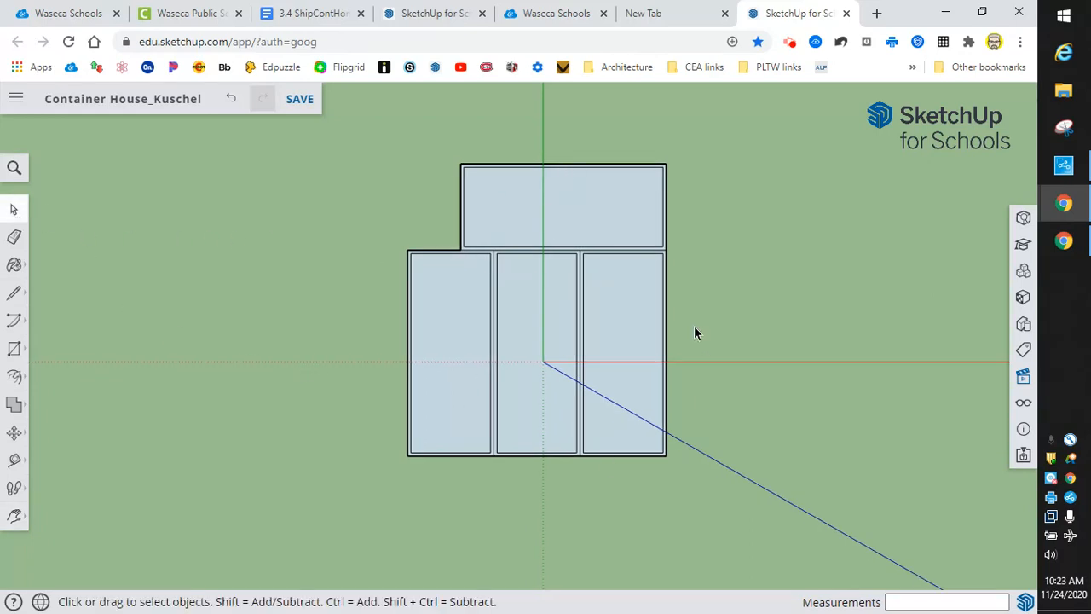